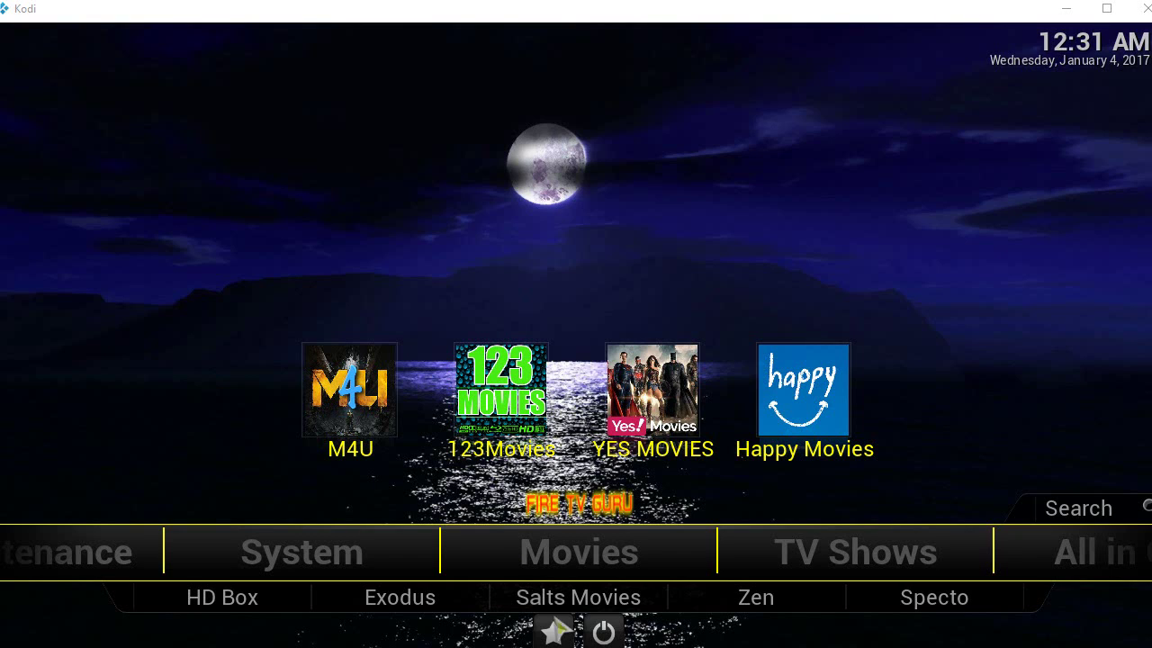
- Scroll Kodi's home menu past TV Shows to All in One, showing Bob, Release HUB, Project M, Imperial Streams
click(443, 273)
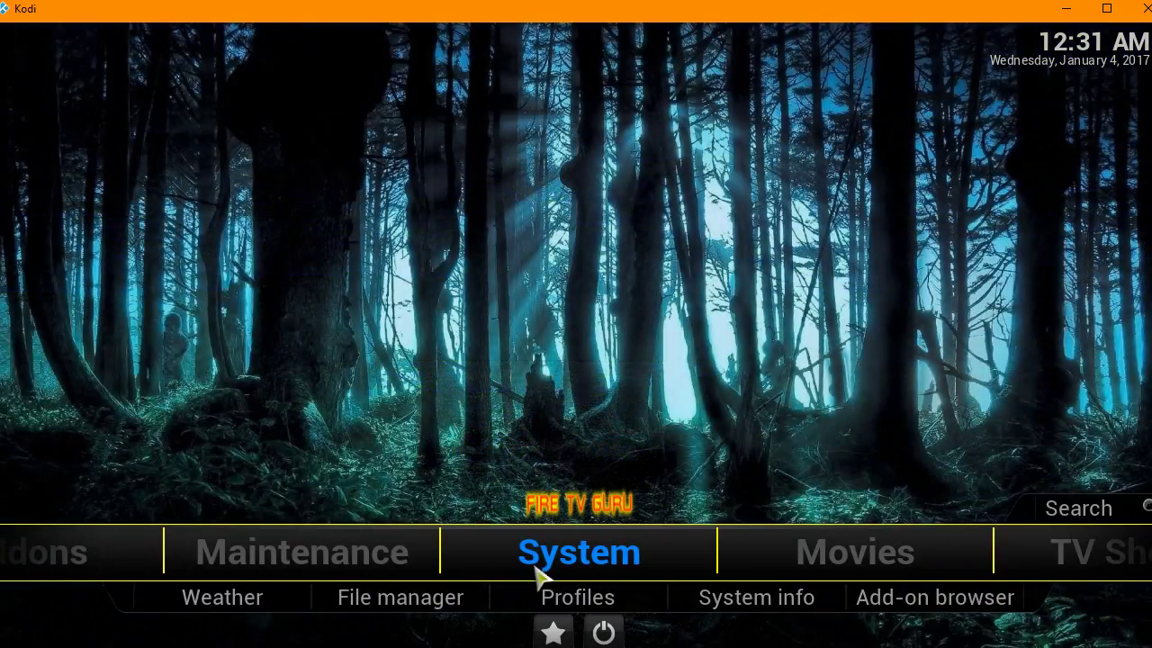
mouse_move(540, 571)
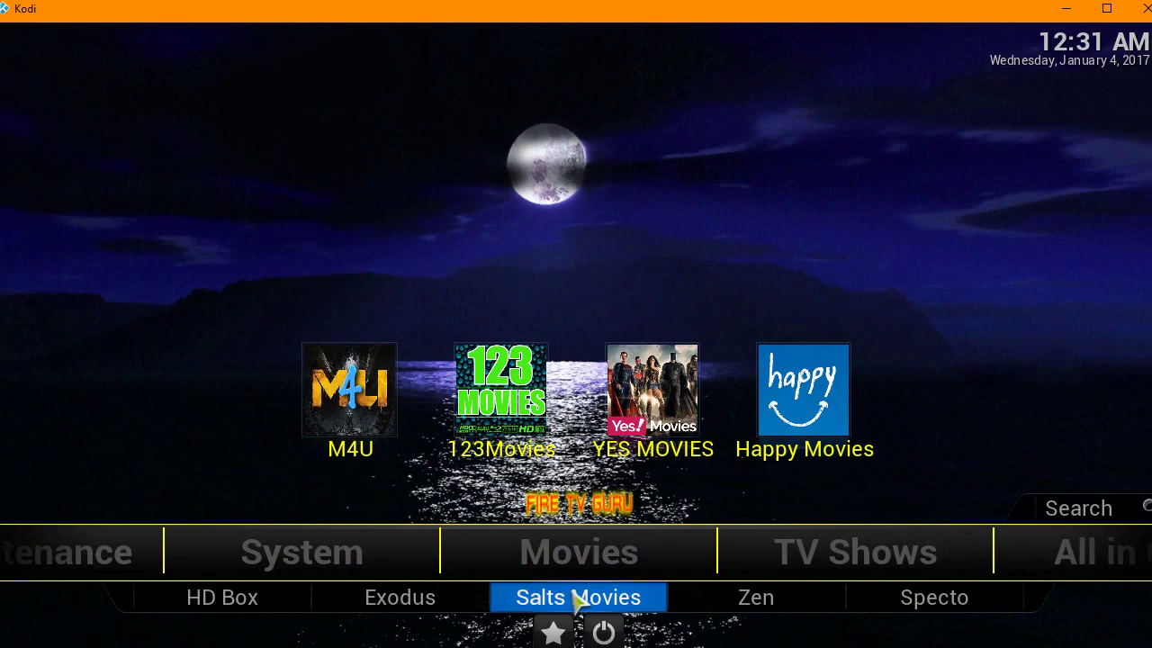
scroll(576, 574, down, 1)
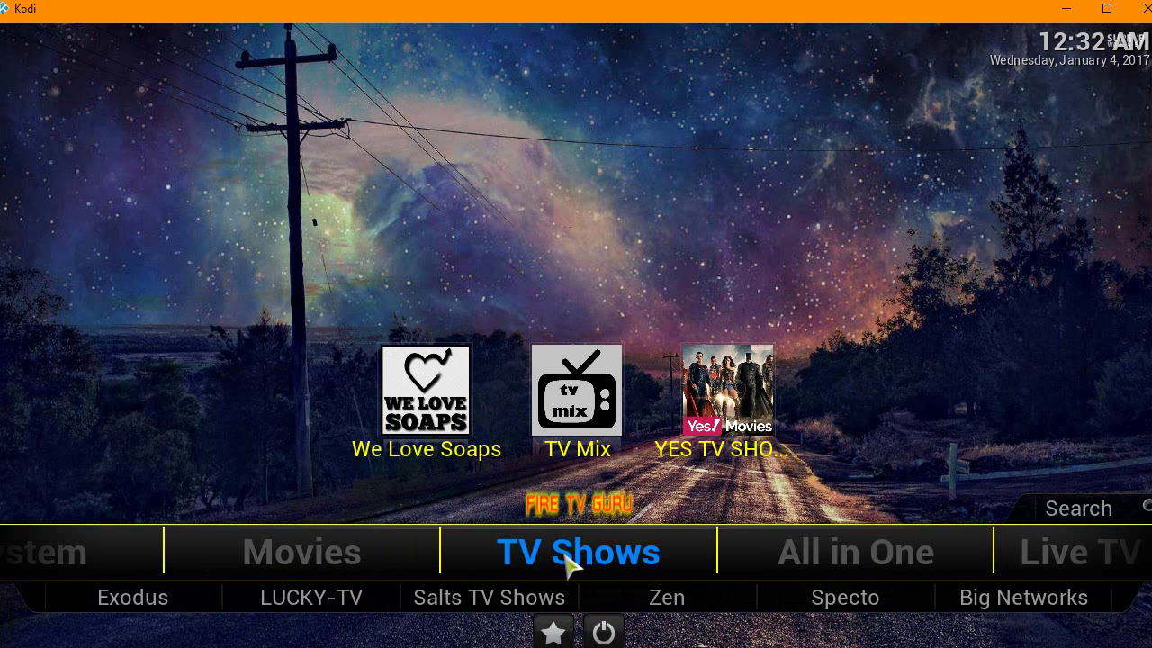
scroll(568, 563, down, 1)
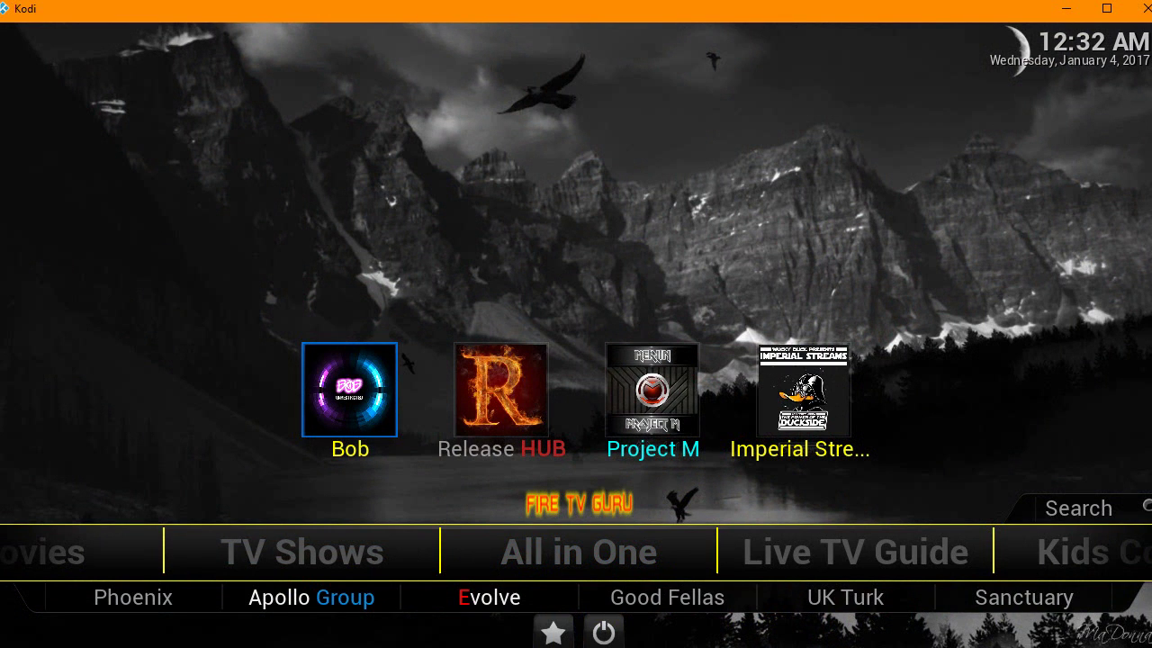
click(369, 406)
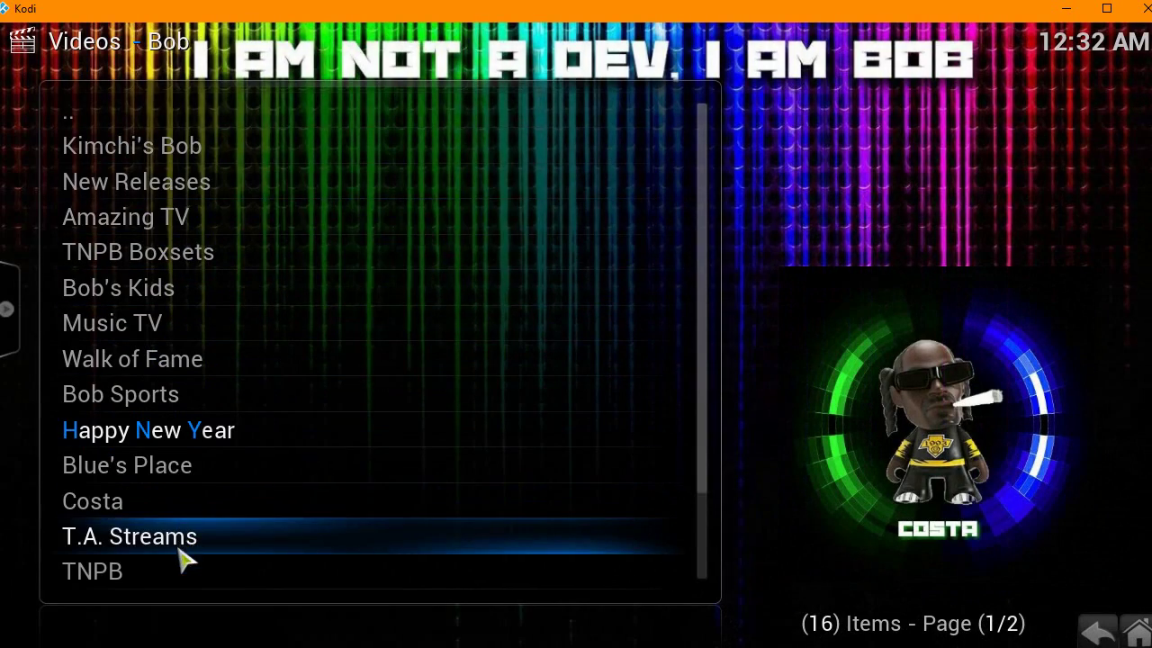
scroll(189, 540, down, 3)
scroll(193, 514, up, 3)
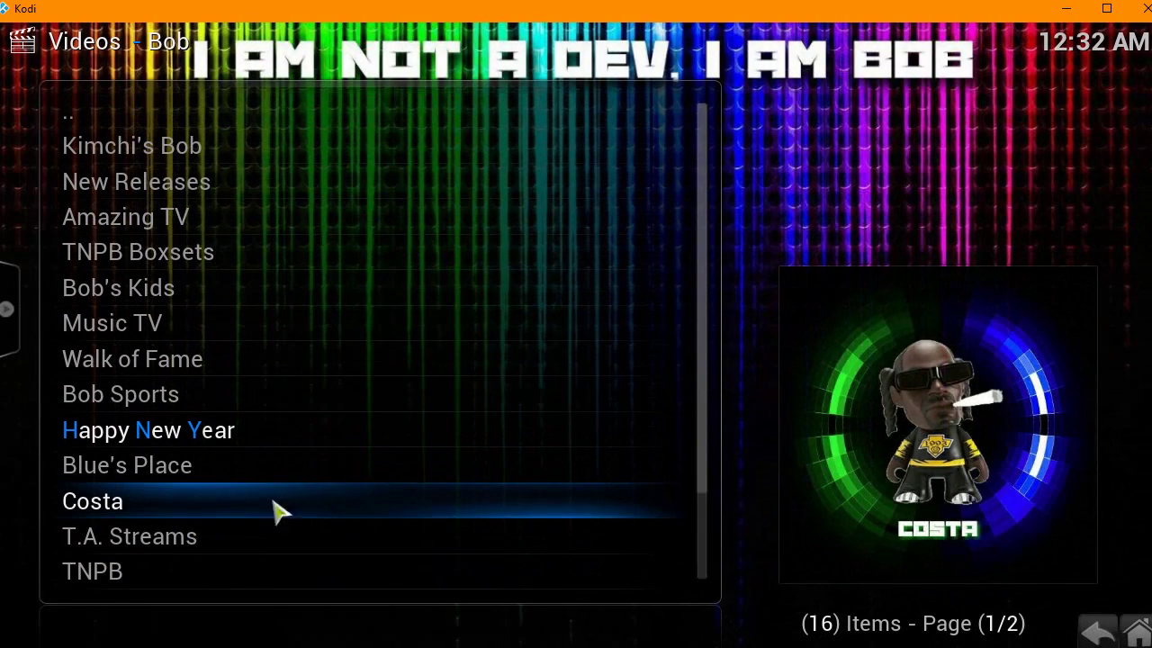
key(Escape)
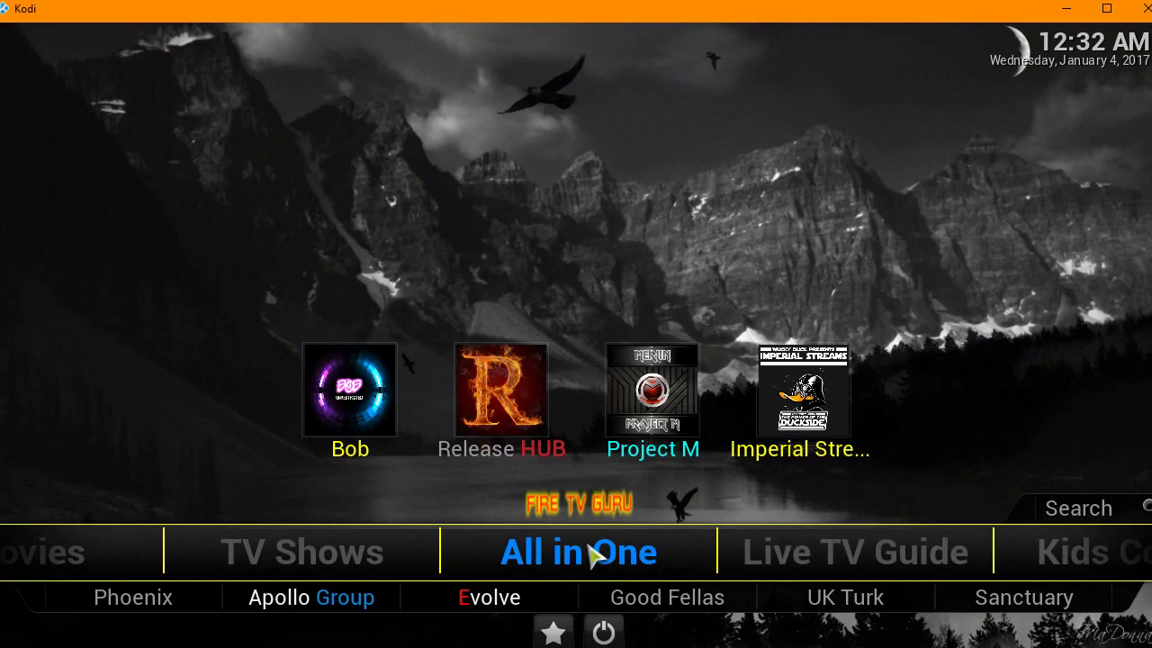
- Scroll the home menu through Live TV Guide, Kids Corner, Sports Center and Music & Stream to Misc
scroll(630, 563, down, 1)
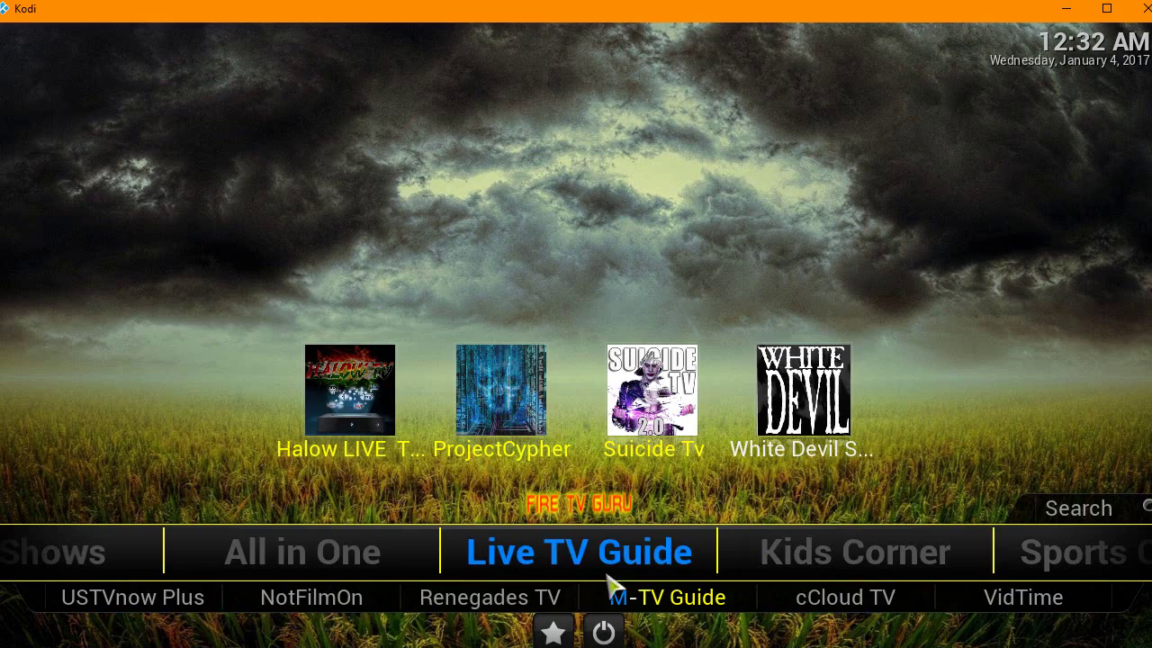
scroll(573, 569, down, 2)
scroll(572, 569, up, 1)
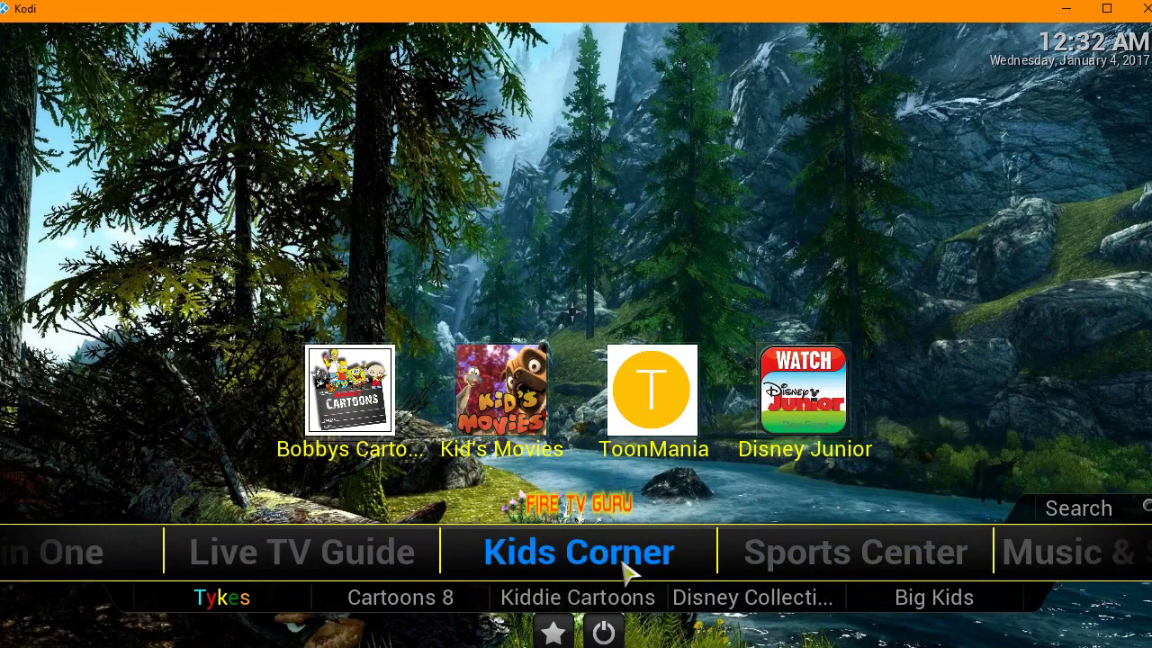
scroll(627, 569, down, 1)
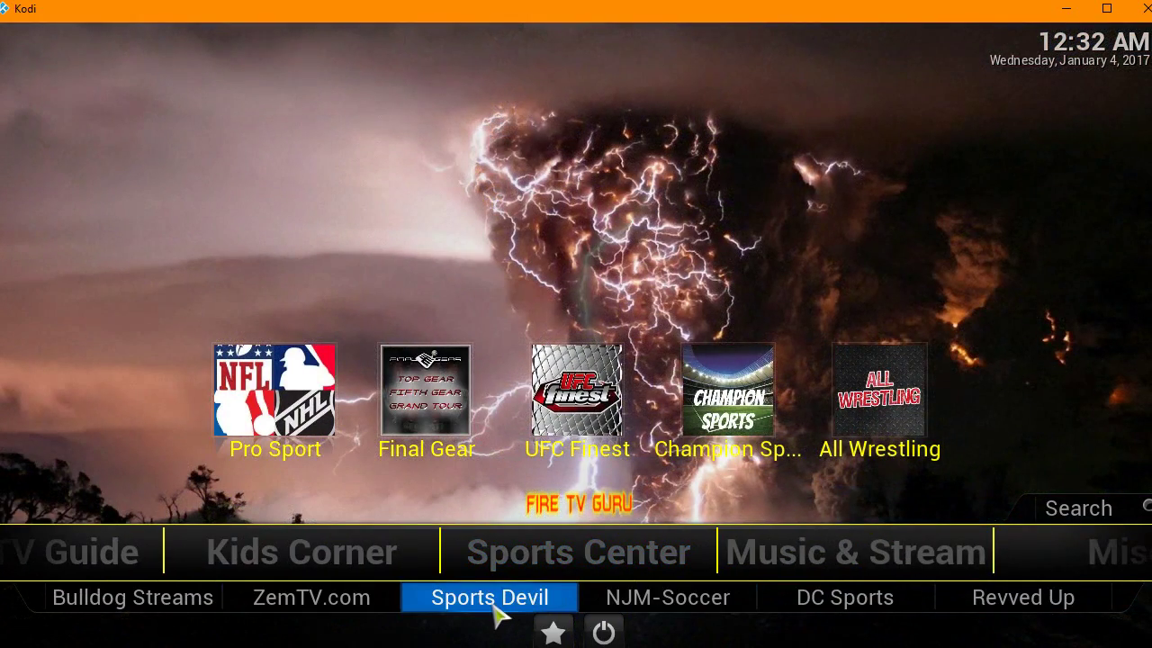
scroll(198, 617, up, 1)
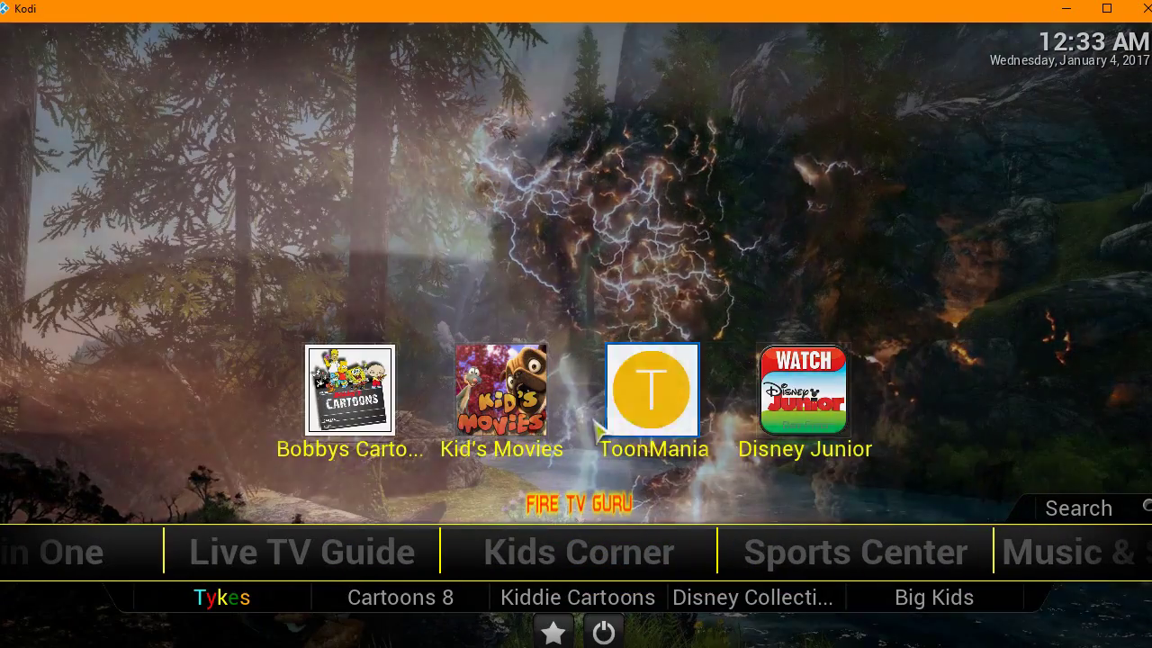
scroll(728, 553, down, 1)
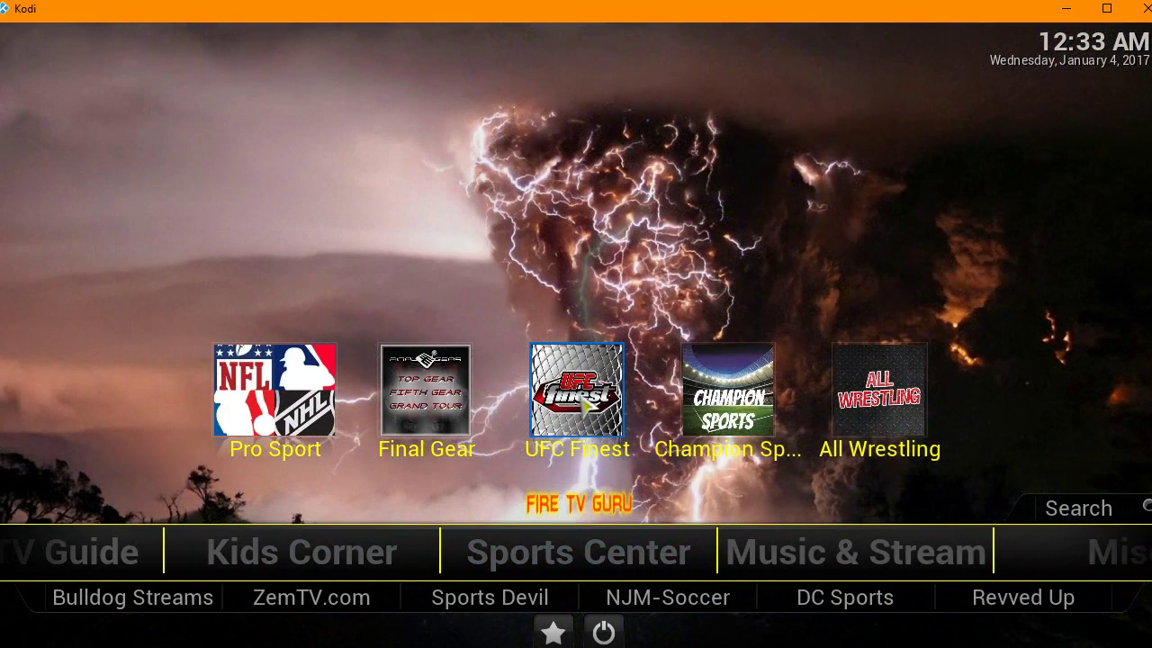
scroll(637, 567, down, 1)
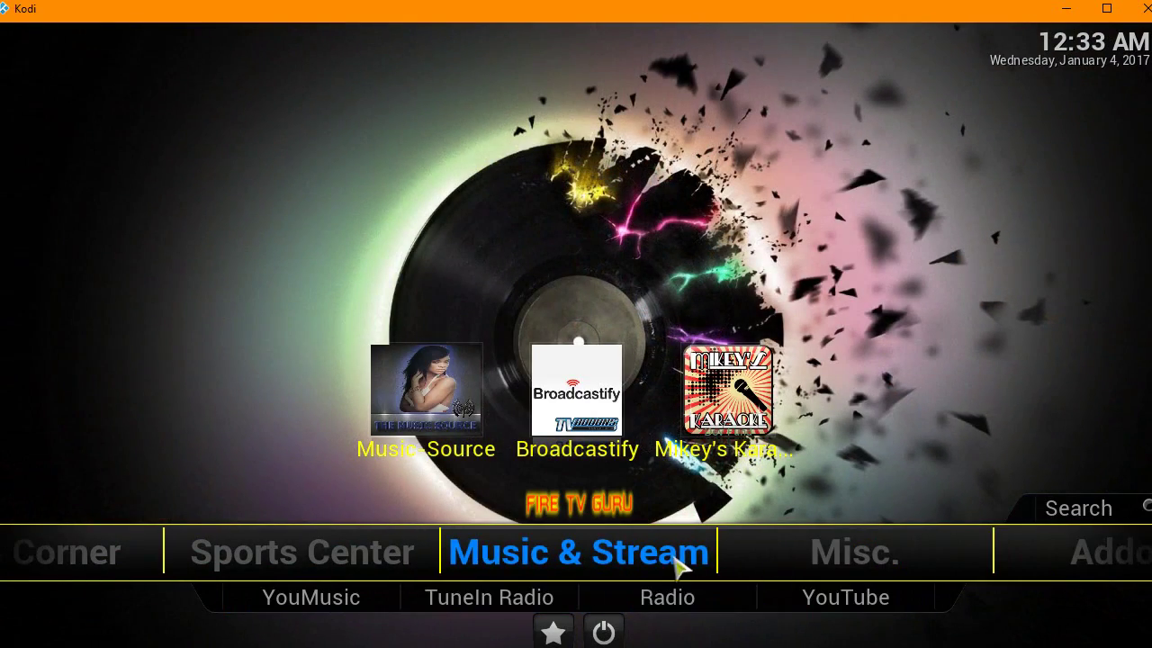
scroll(720, 551, down, 1)
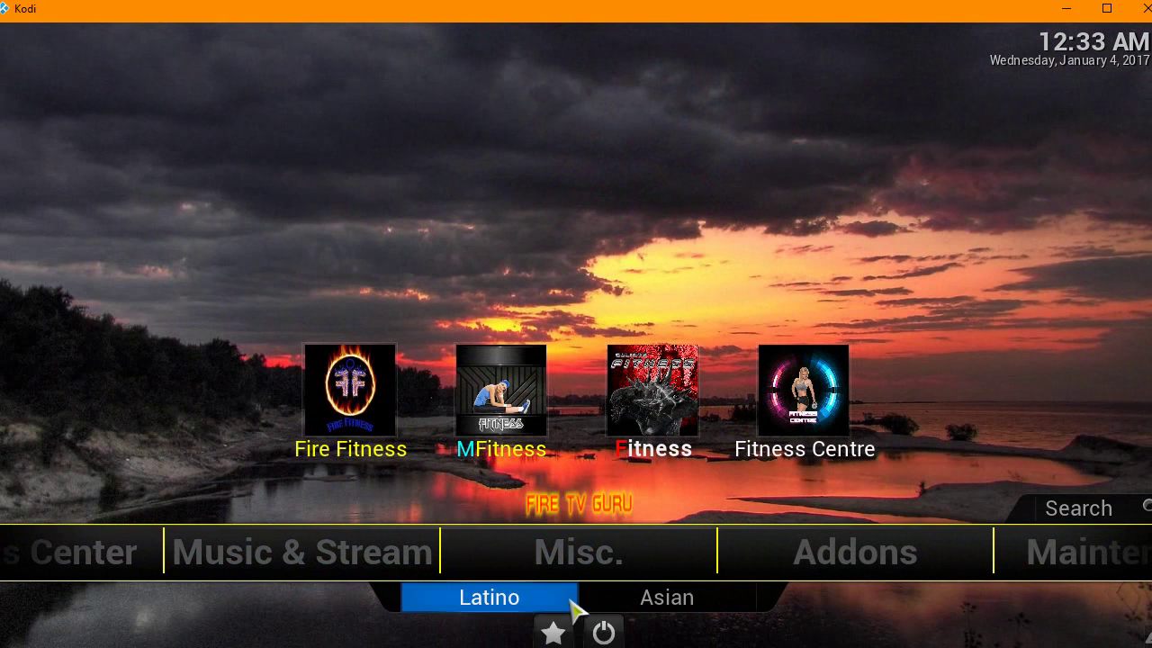
- Look inside the Latino favourites list, then back out to the home screen
click(520, 608)
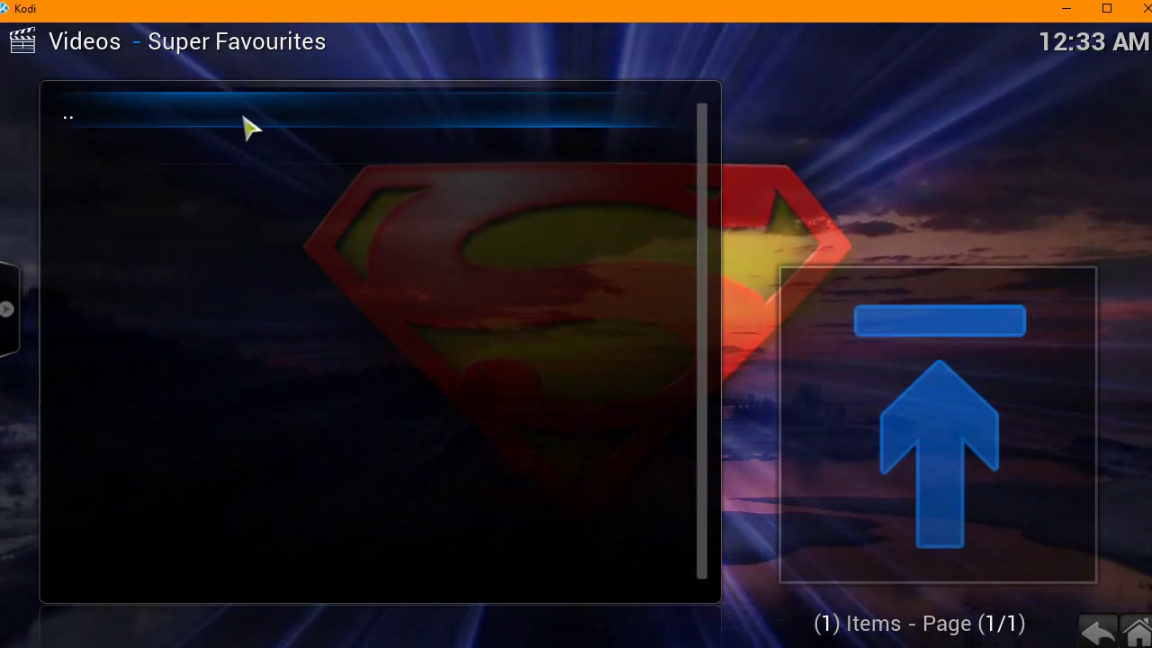
click(252, 124)
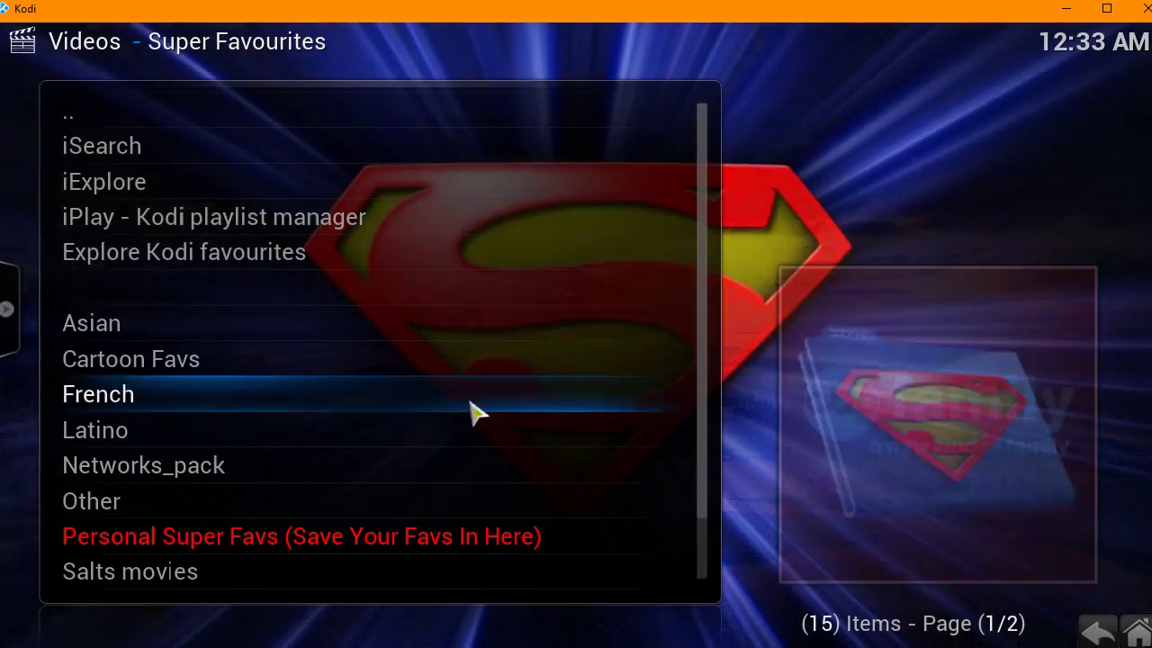
click(147, 123)
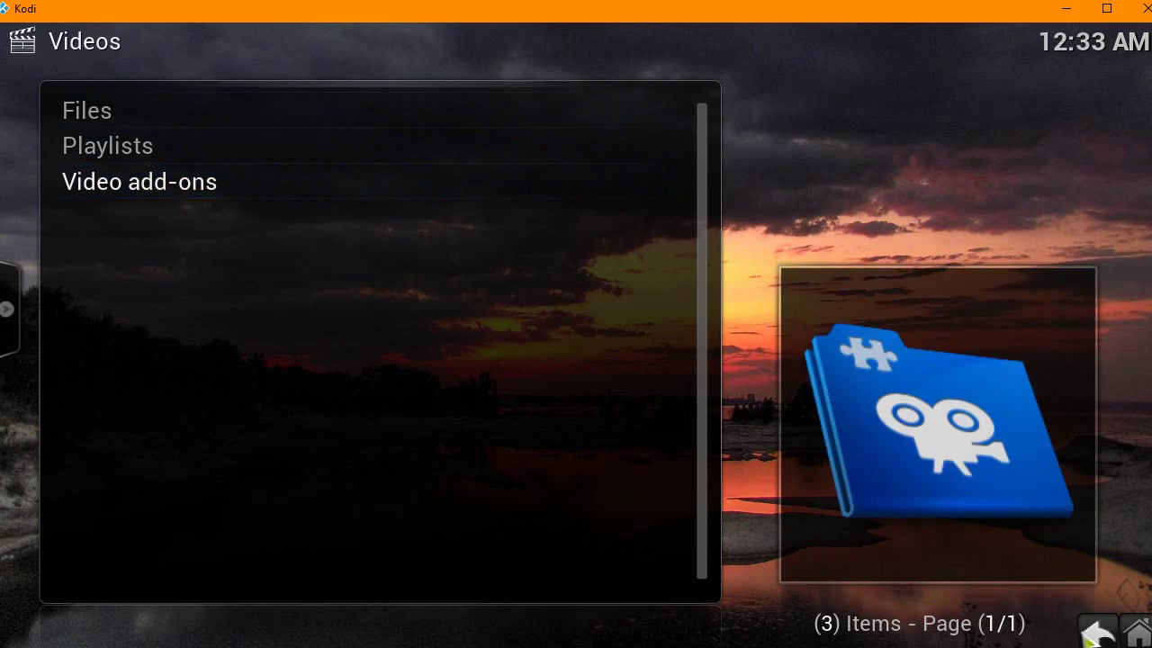
click(1093, 633)
- Look inside the Asian favourites list, then return home to the Addons section
click(686, 605)
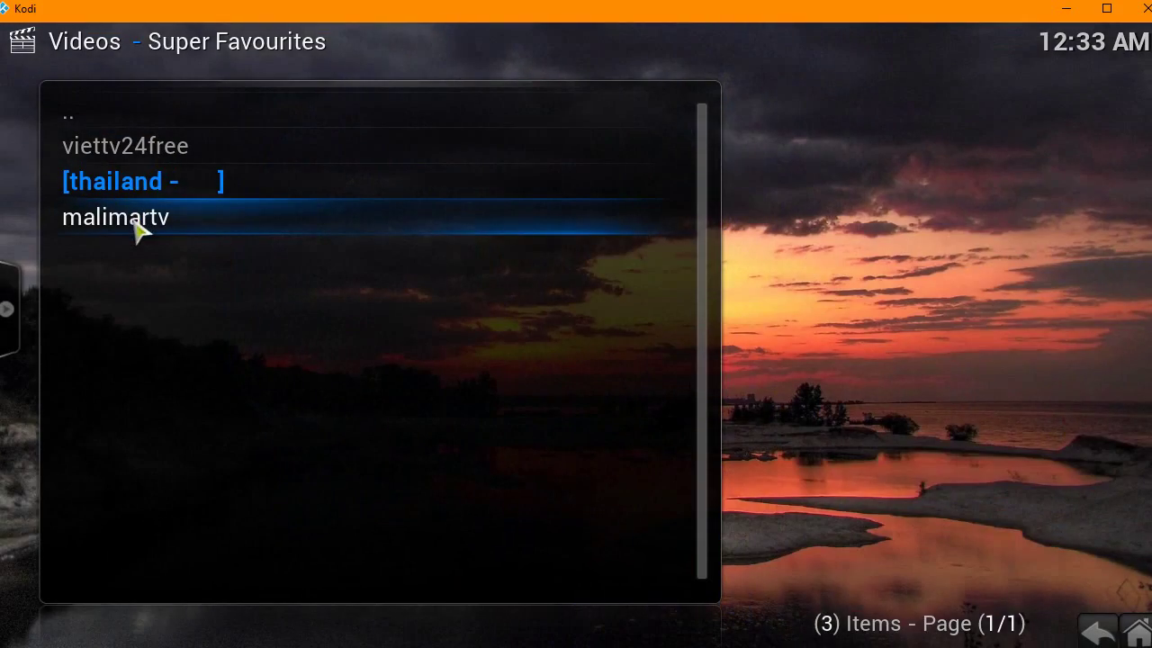
click(86, 114)
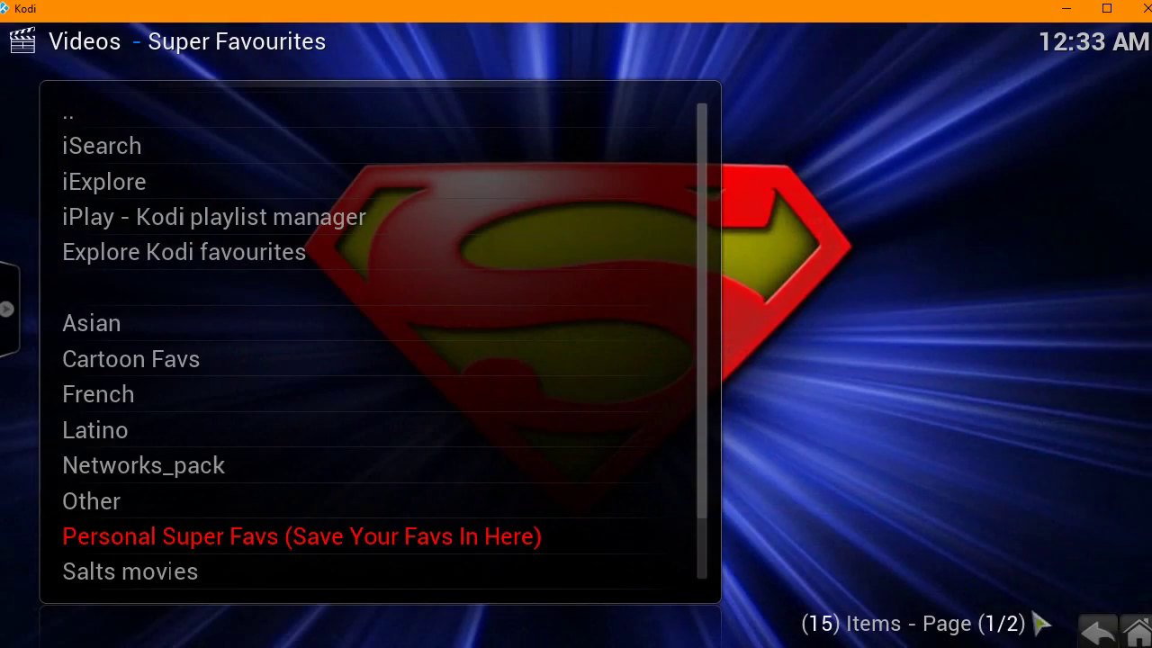
click(1097, 632)
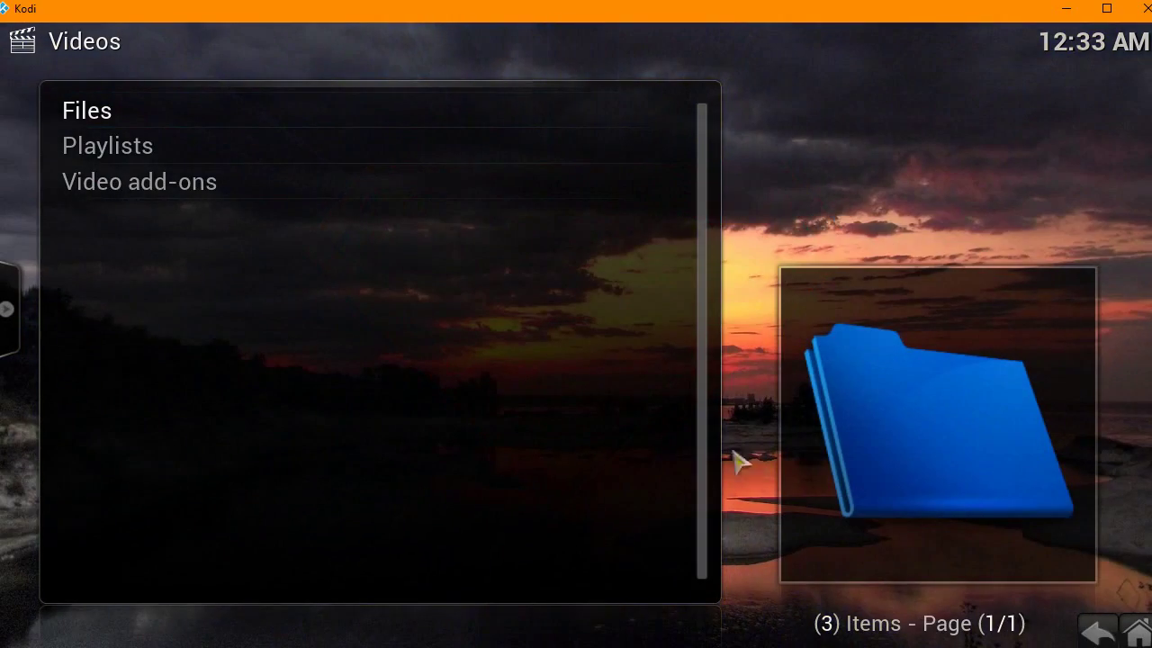
click(1113, 634)
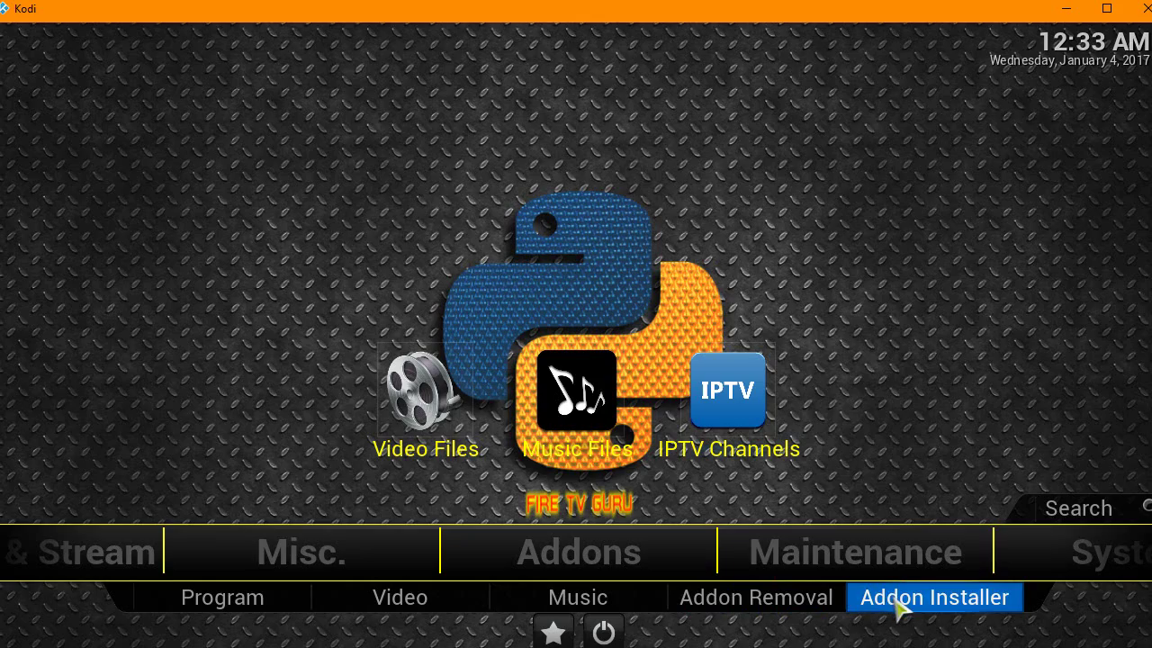
- Scroll the home menu from Maintenance through System back to the Movies section
mouse_move(607, 569)
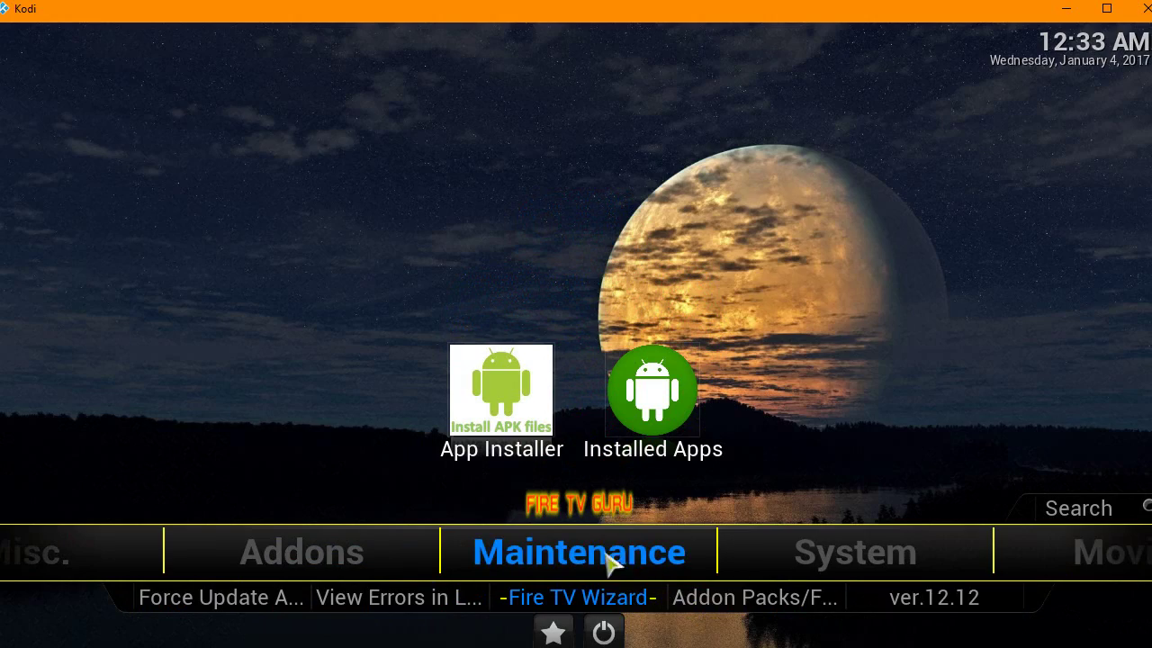
scroll(607, 551, down, 1)
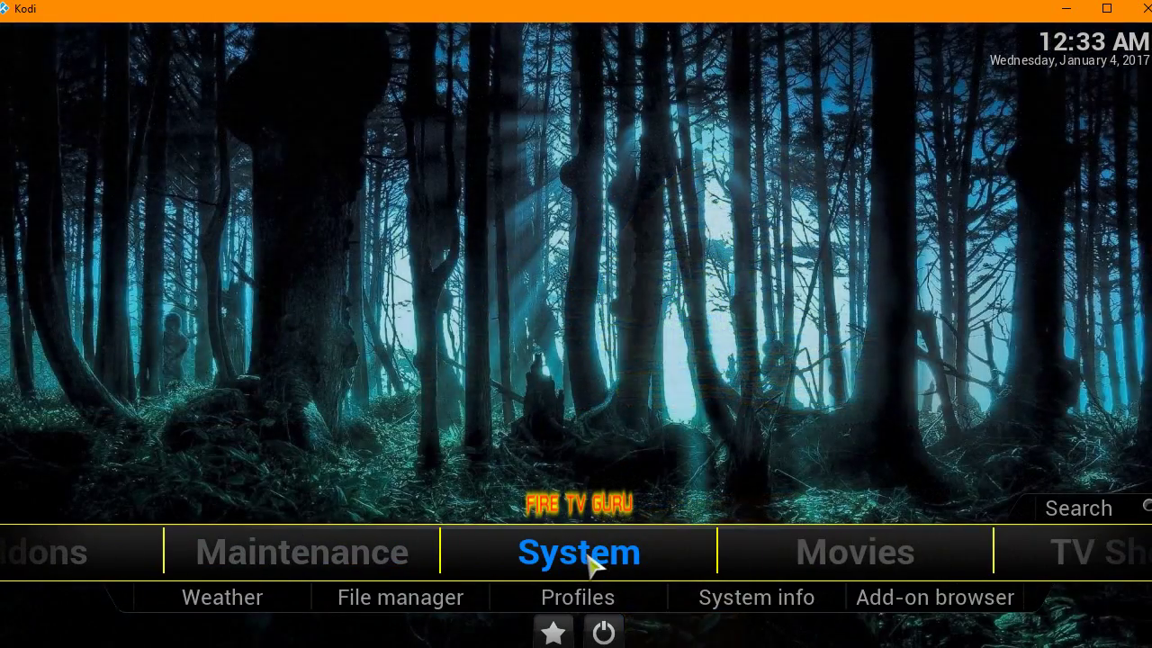
scroll(592, 561, down, 1)
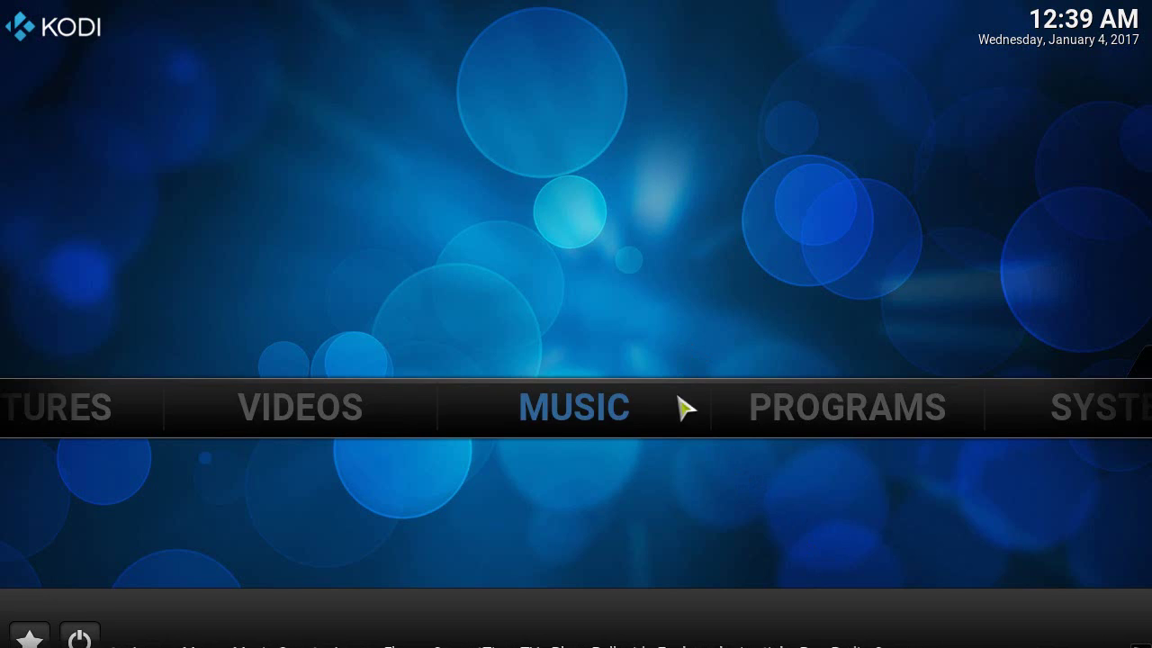
- On the stock home screen, bring up SYSTEM with Settings, File manager, Profiles, System info and Events
scroll(681, 407, down, 1)
mouse_move(787, 425)
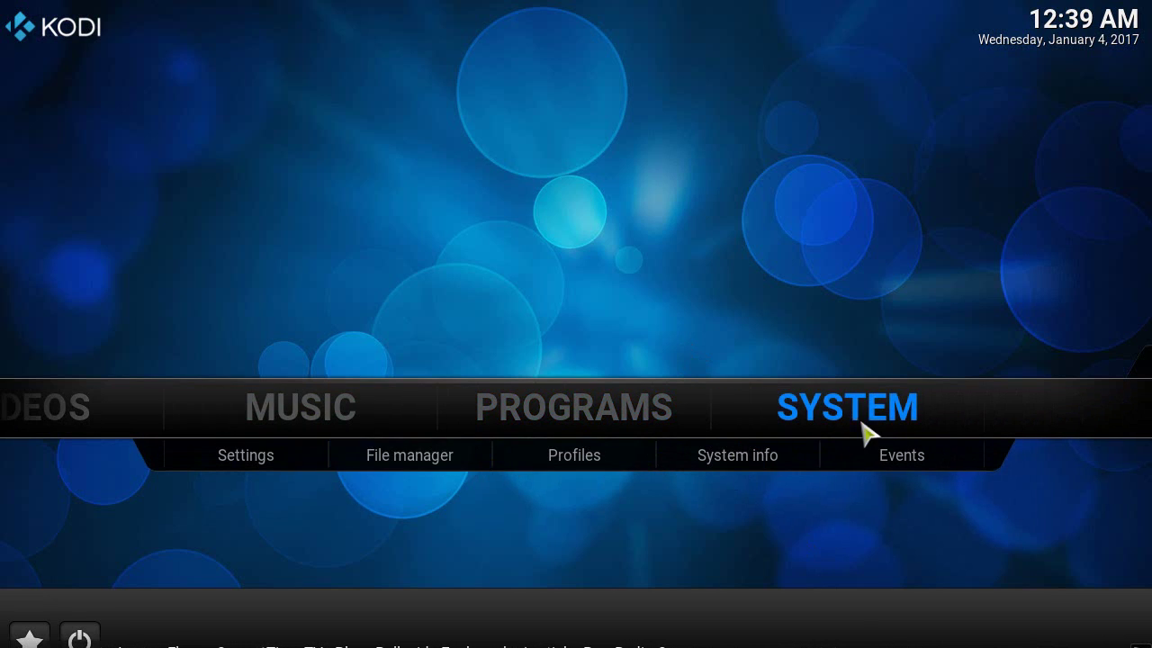
click(438, 462)
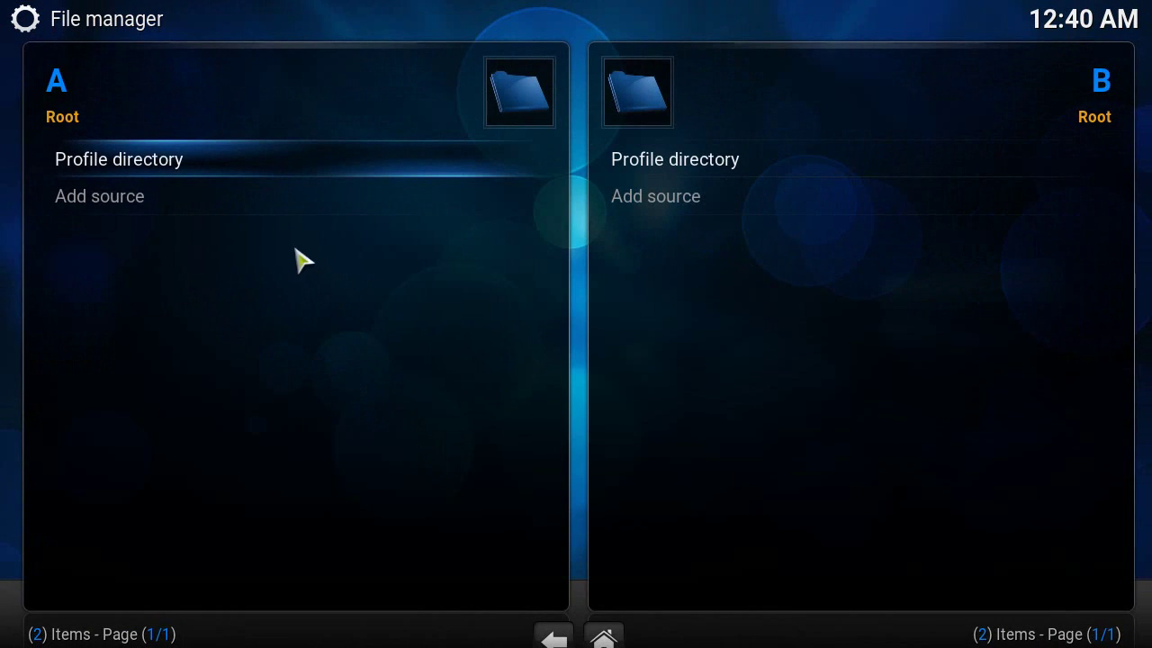
click(276, 207)
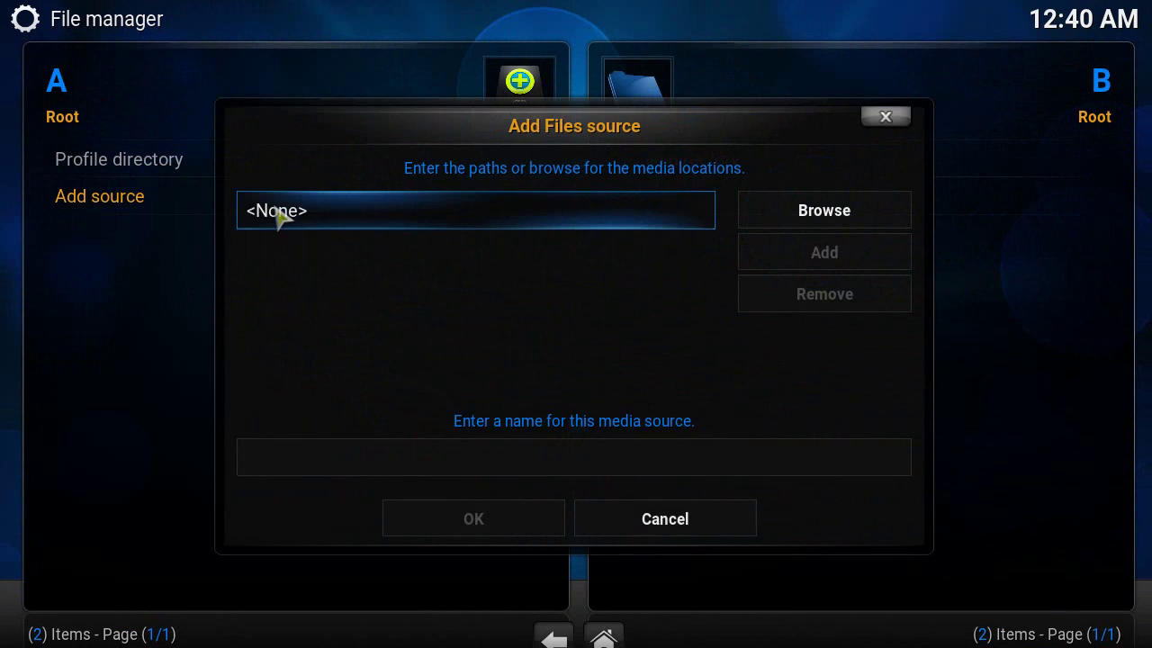
click(479, 210)
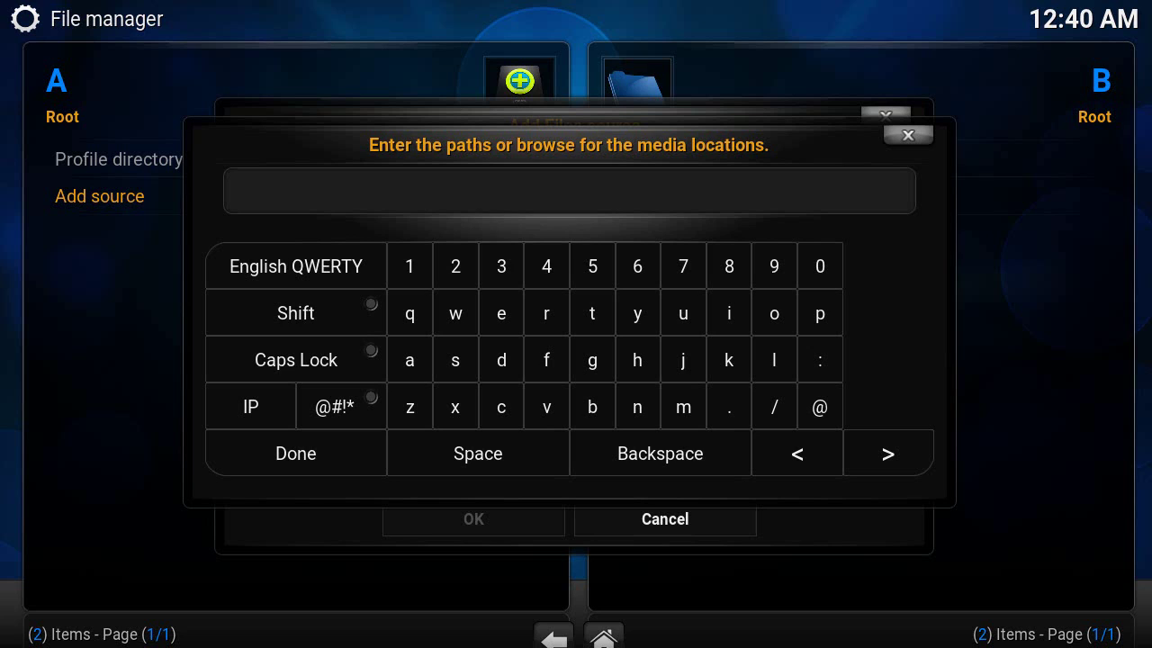
text(http://firetvguru.net/fire)
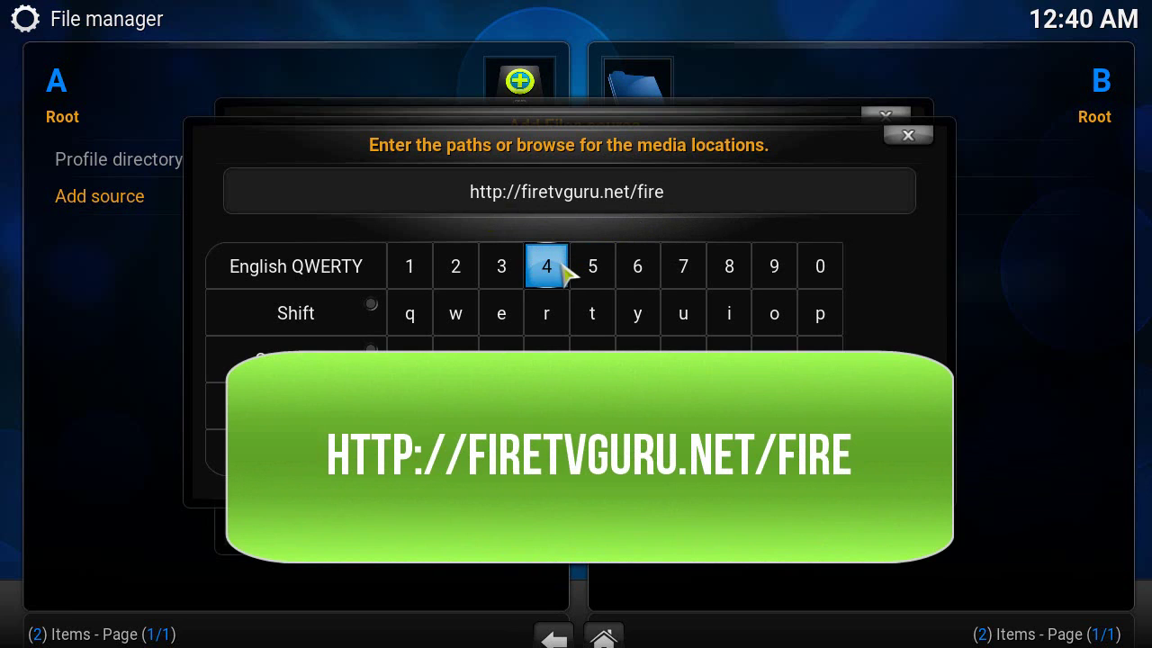
click(218, 452)
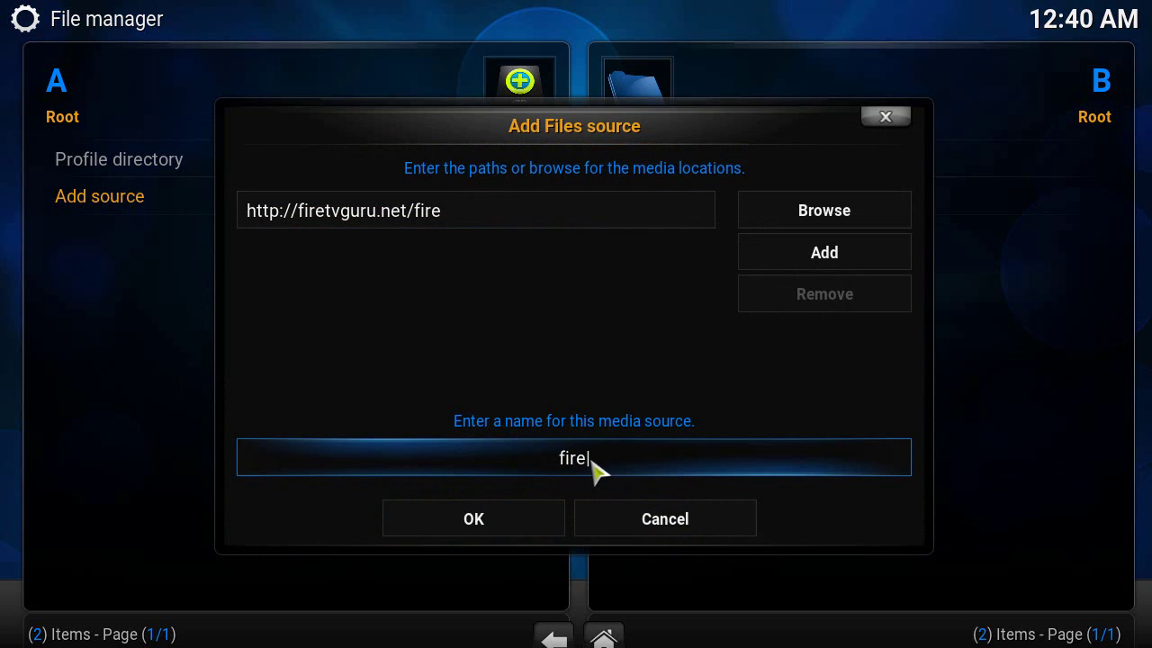
click(493, 531)
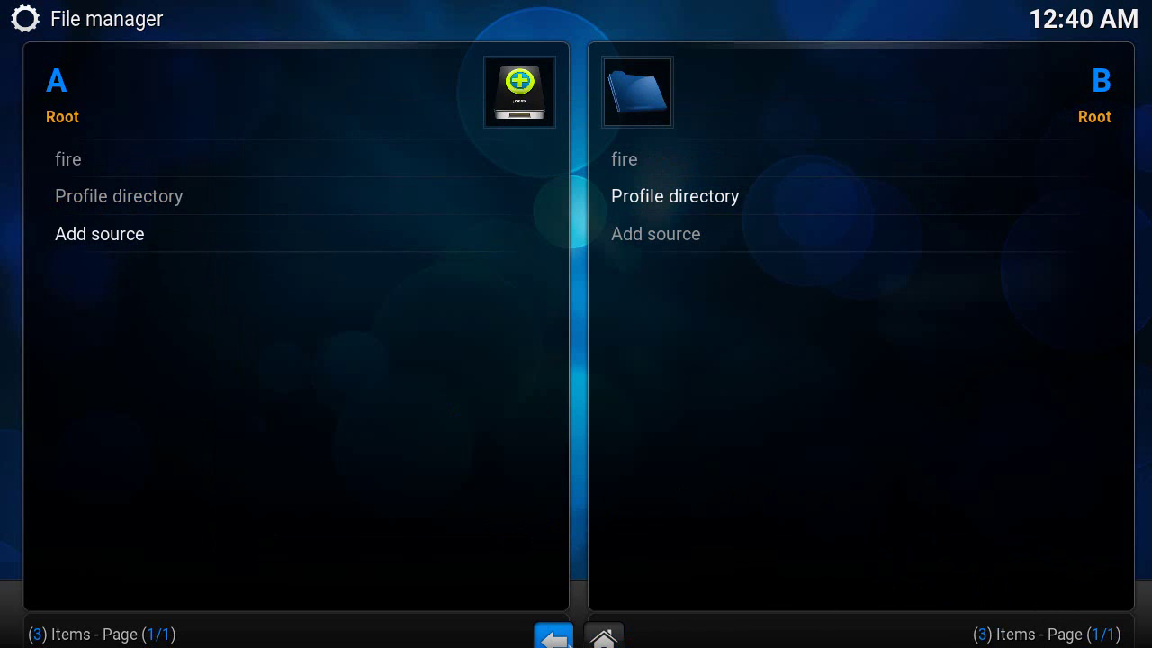
click(556, 638)
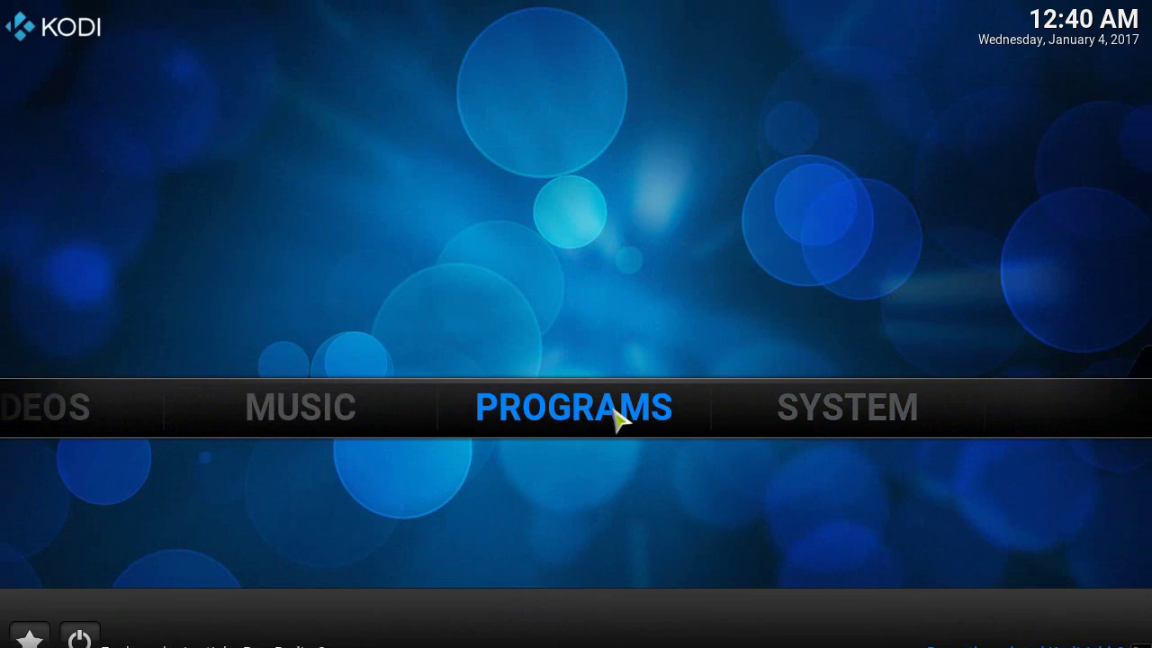
- In Settings > Add-ons, install repository.firetvguru.zip from the fire source via Install from zip file
click(844, 412)
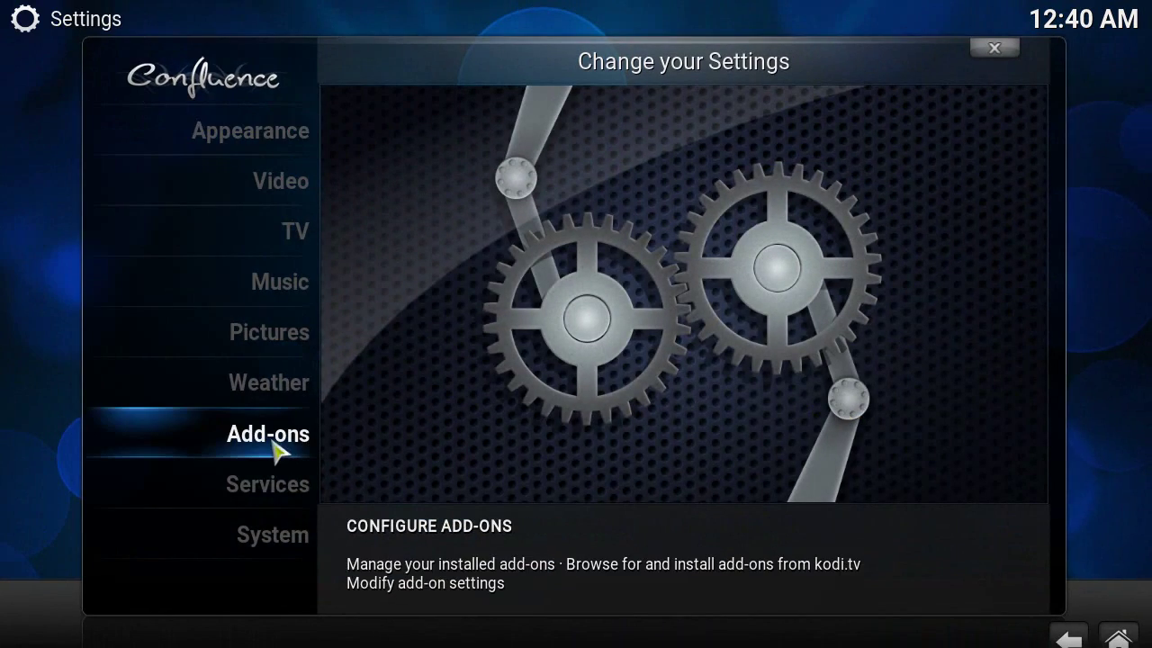
click(276, 451)
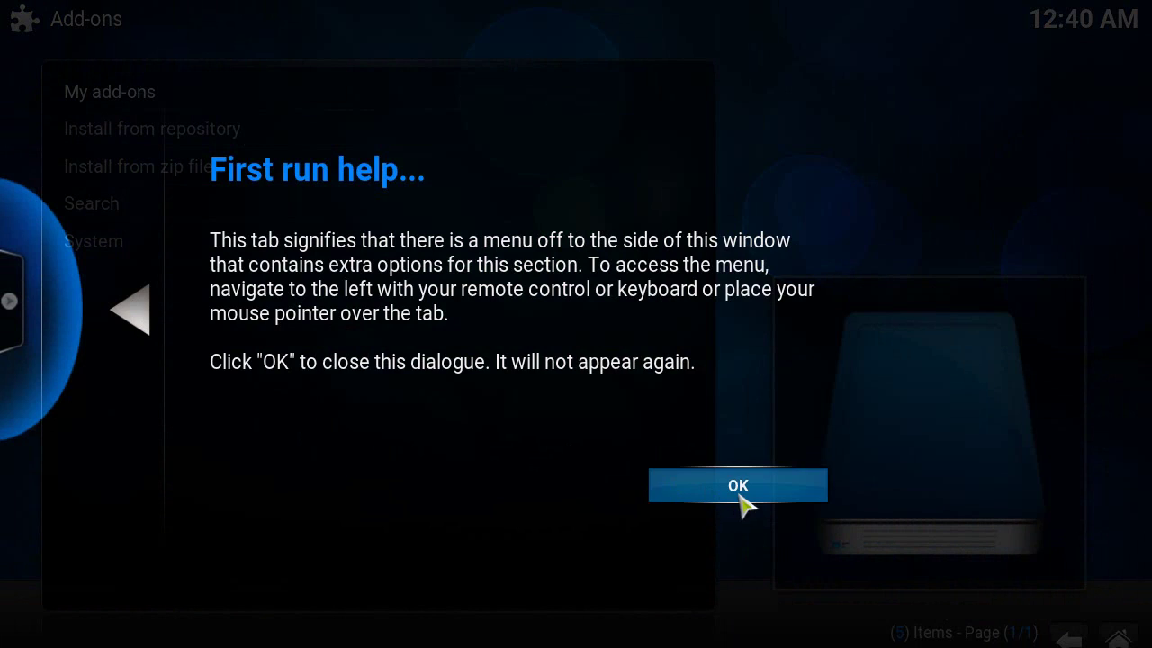
click(740, 490)
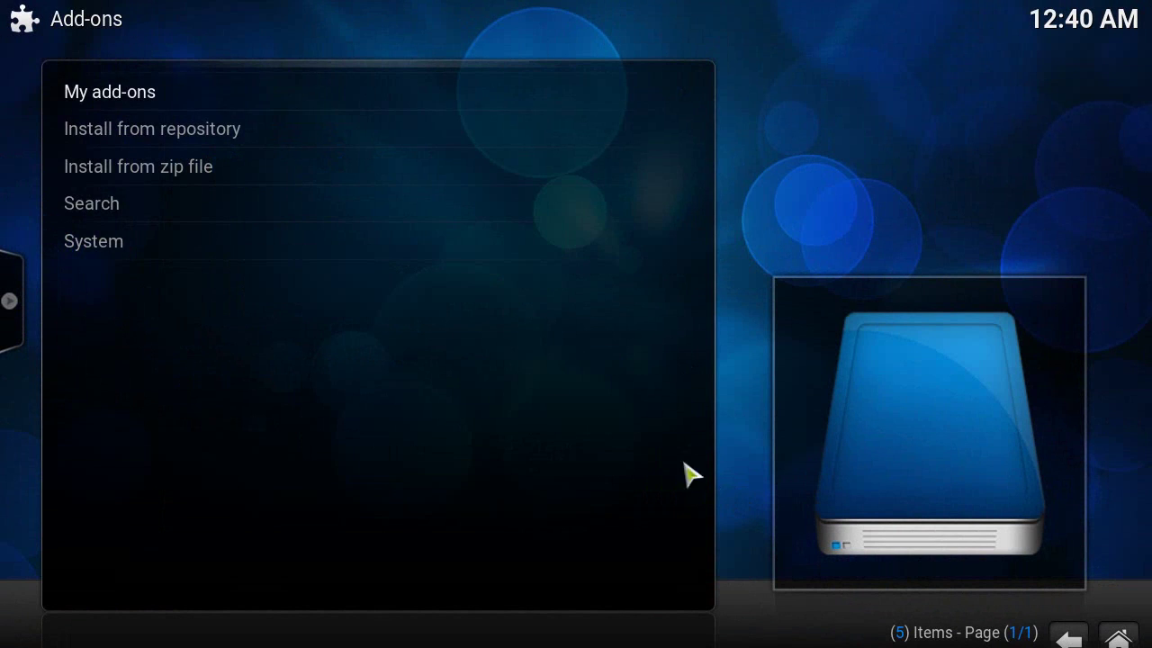
click(239, 184)
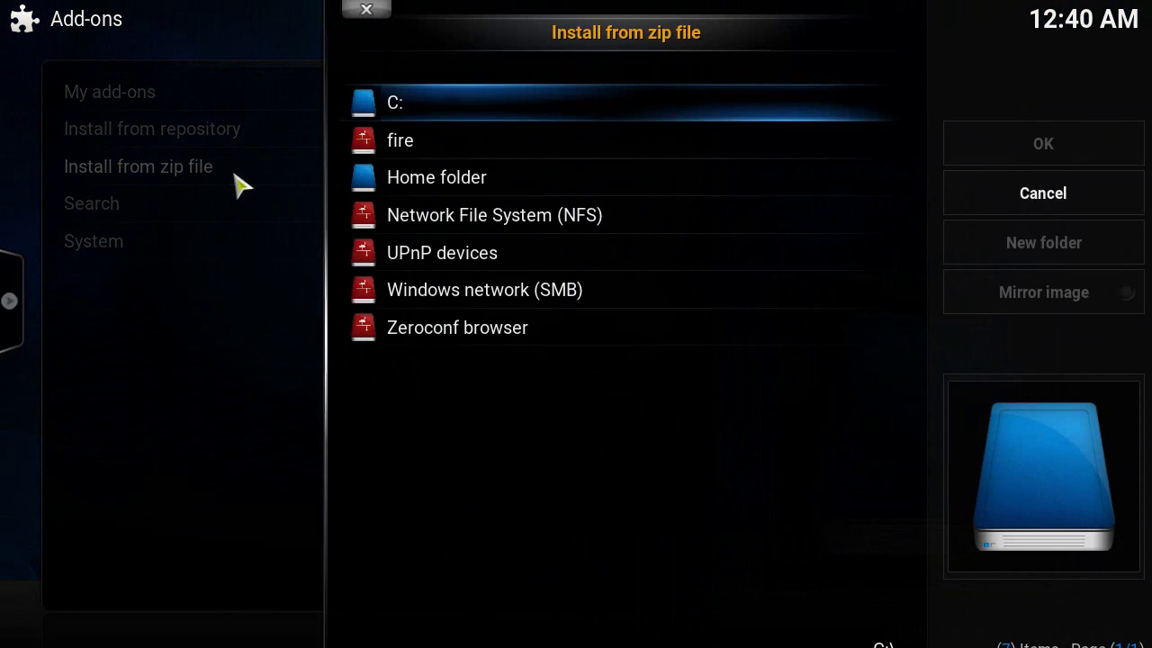
click(420, 146)
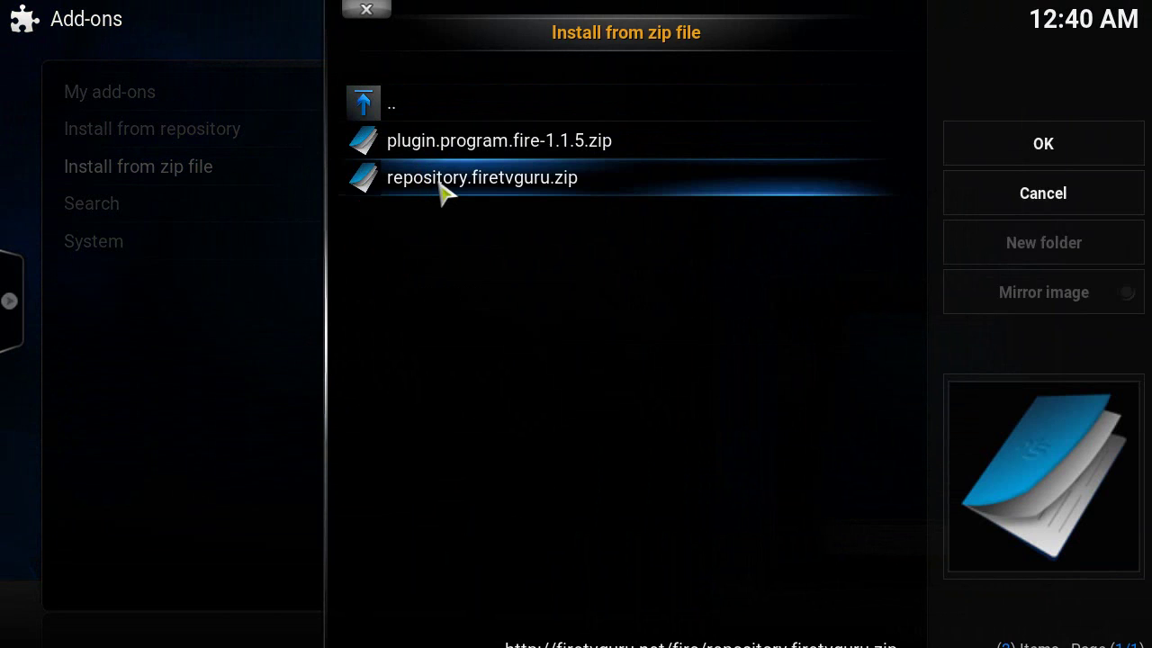
click(441, 185)
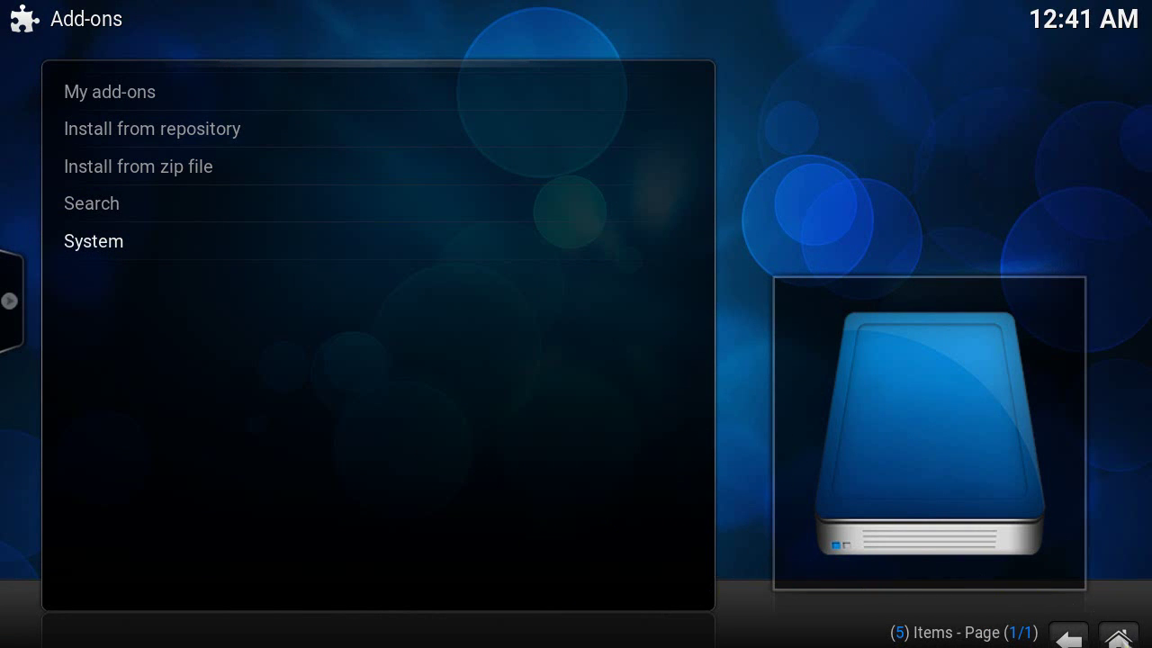
- Launch the Fire TV Wizard add-on from PROGRAMS on the home menu
click(1122, 638)
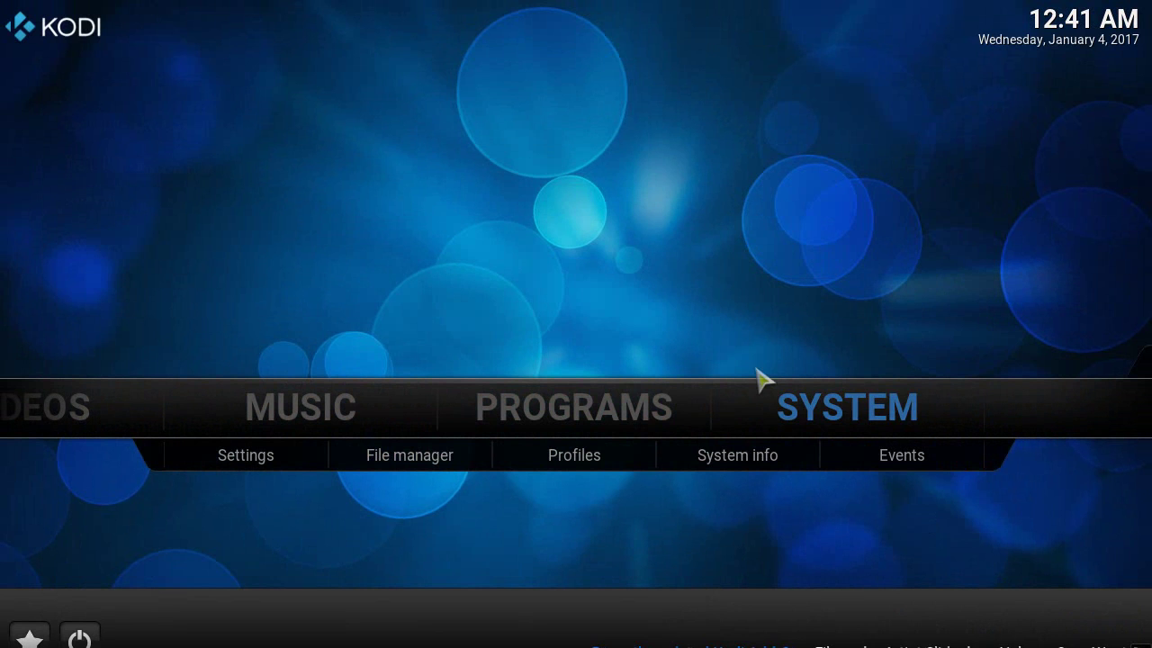
click(645, 409)
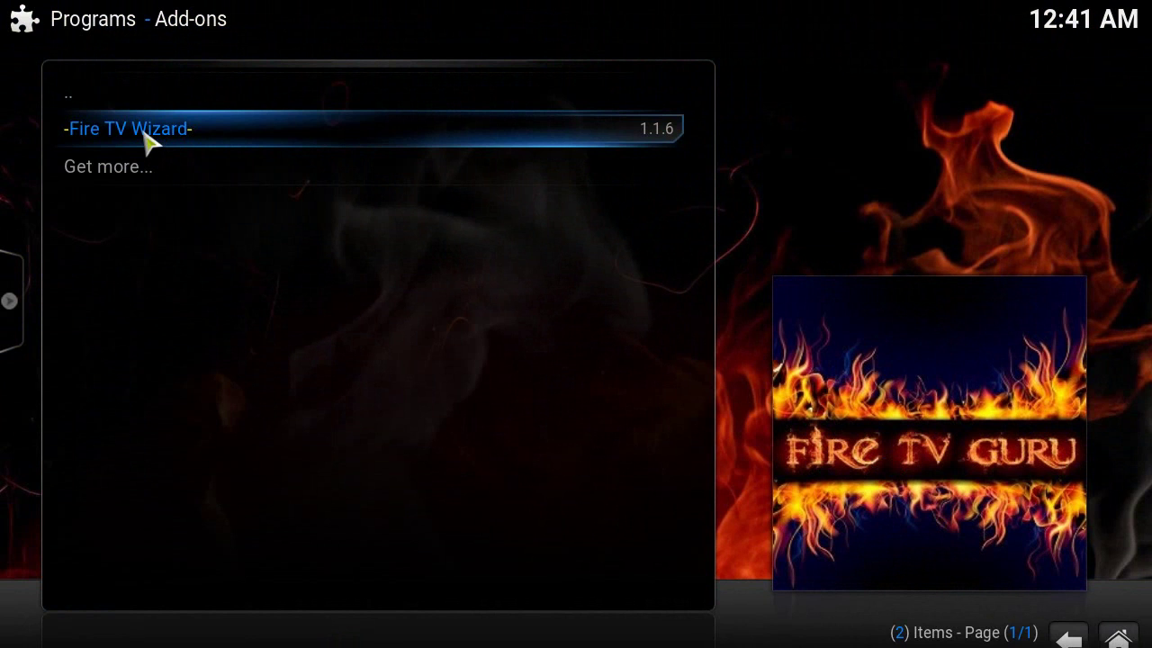
click(149, 144)
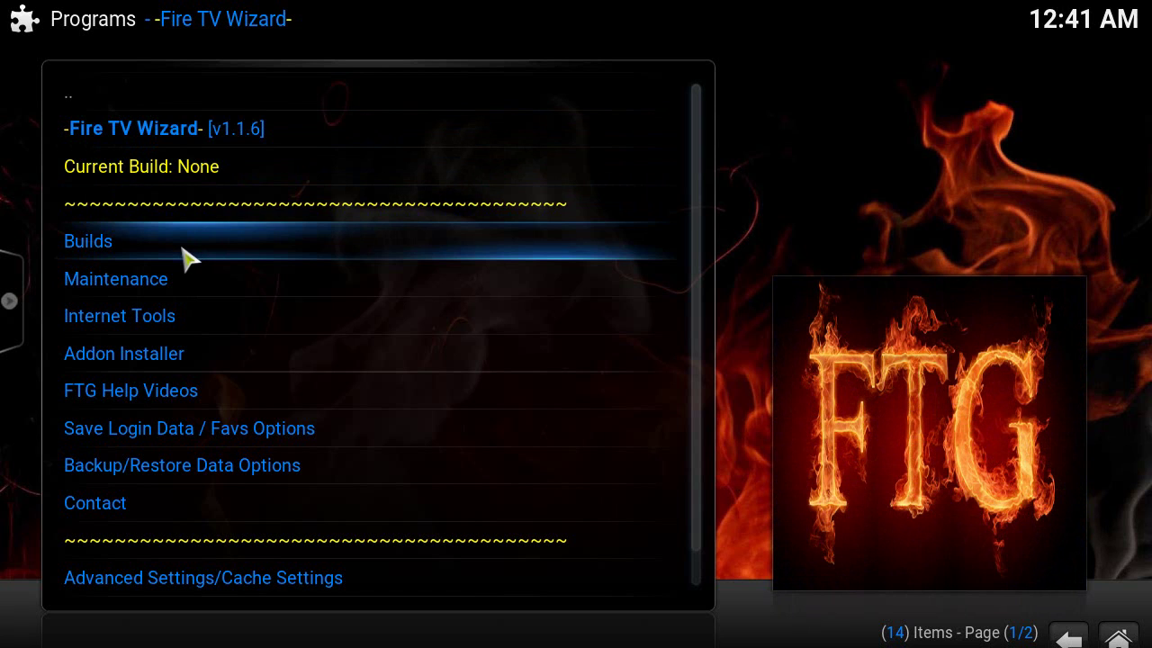
- In the wizard's Builds, open Jarvis Builds and select [16.1] Fire TV Build (v16.12.12)
click(188, 258)
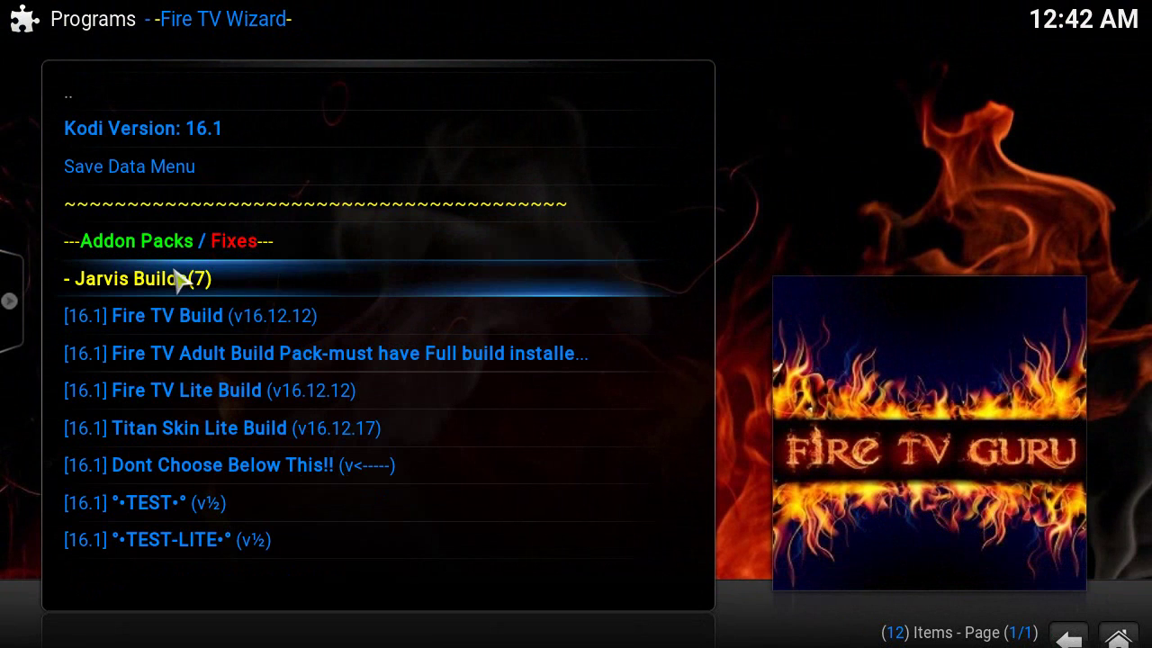
click(185, 280)
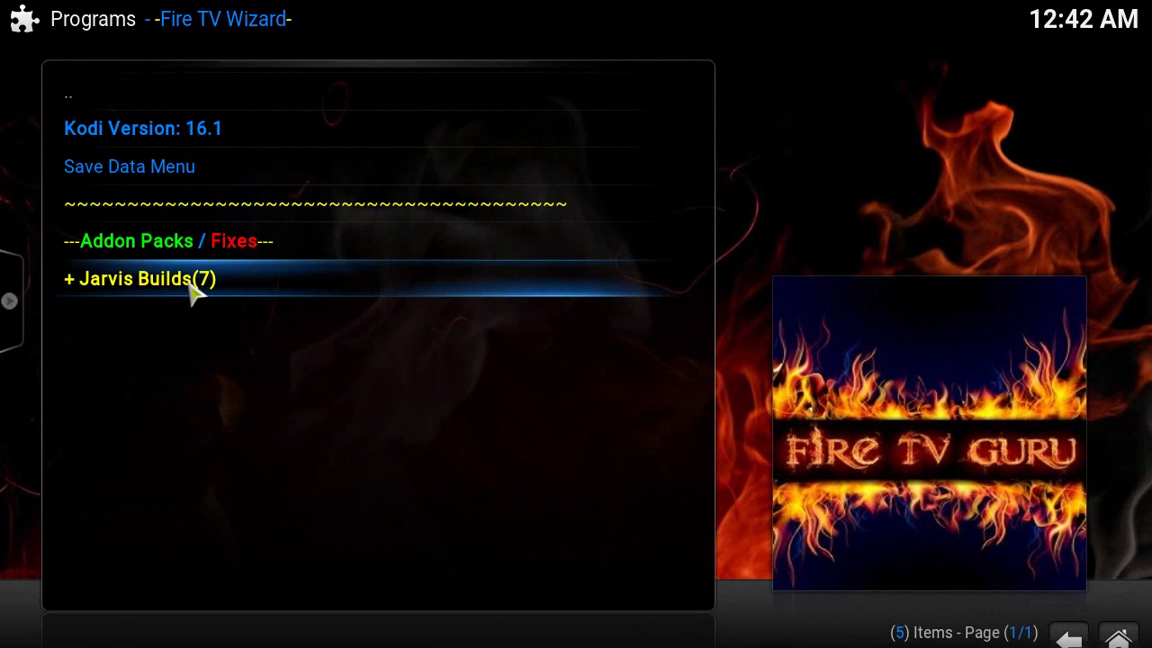
click(160, 286)
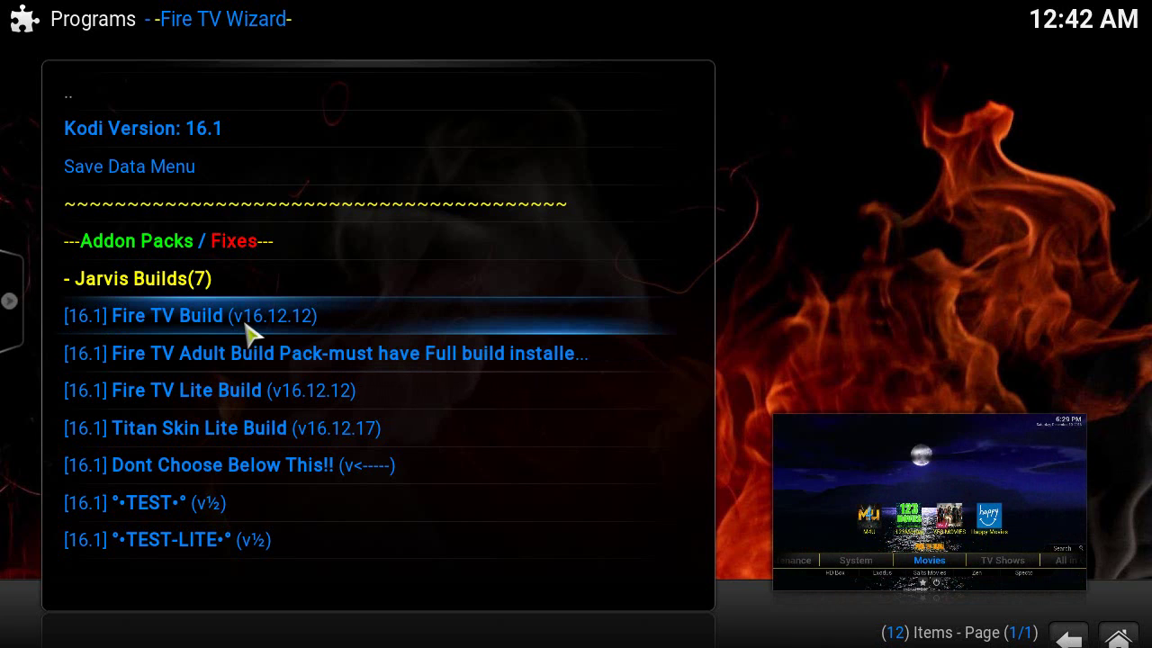
click(252, 331)
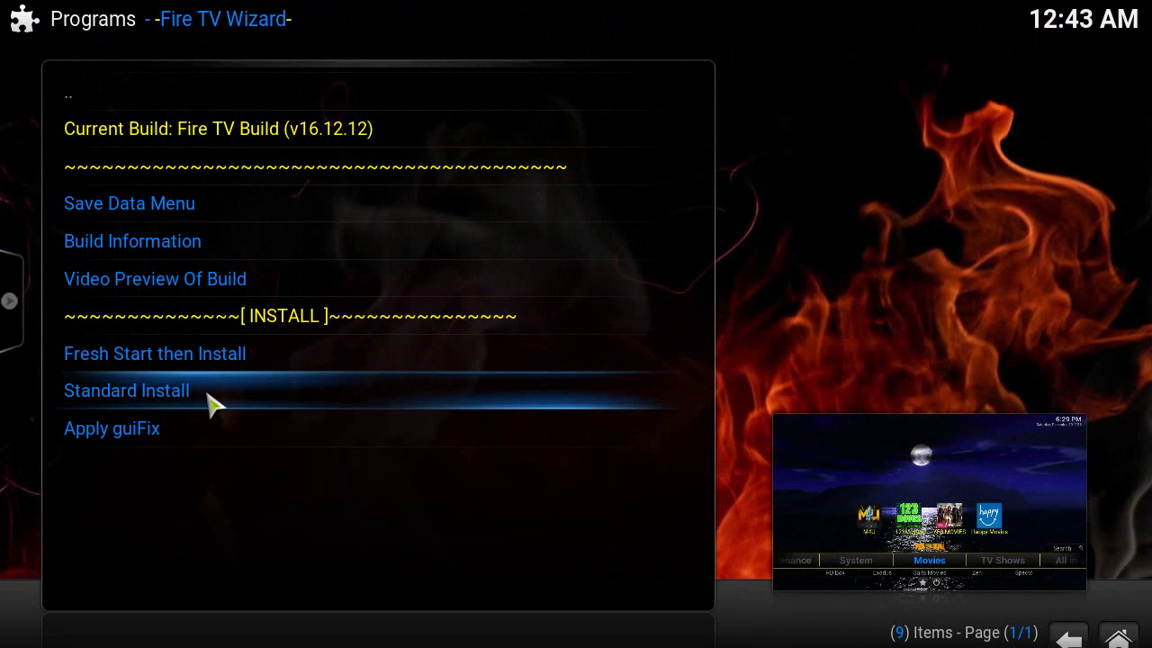
click(207, 398)
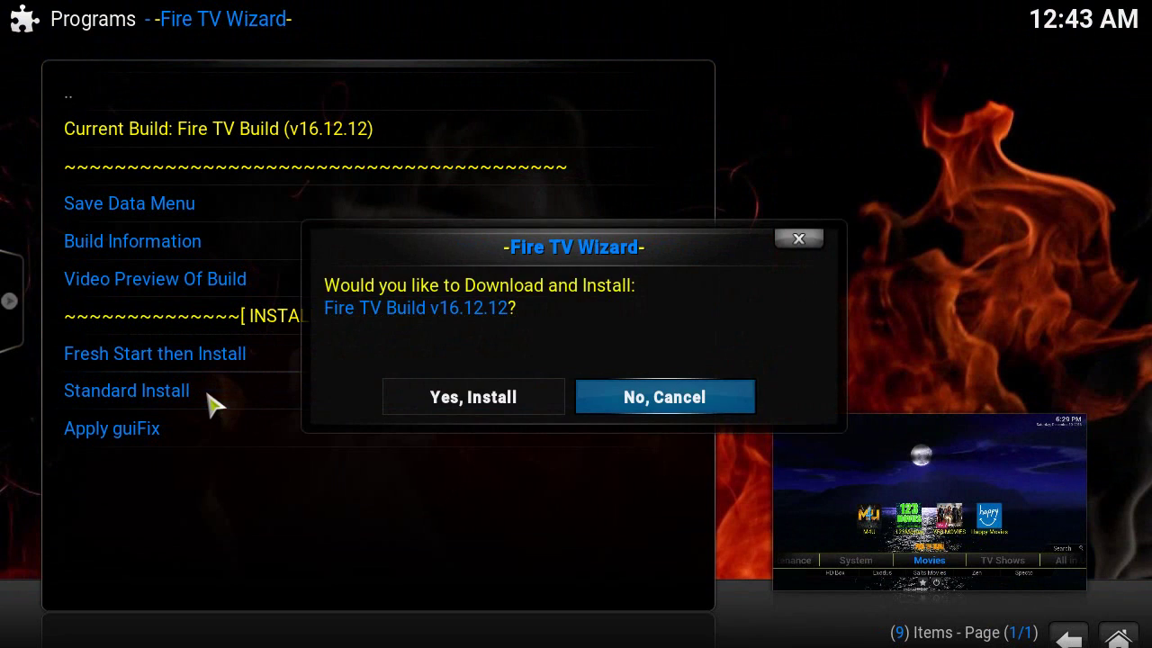
click(455, 407)
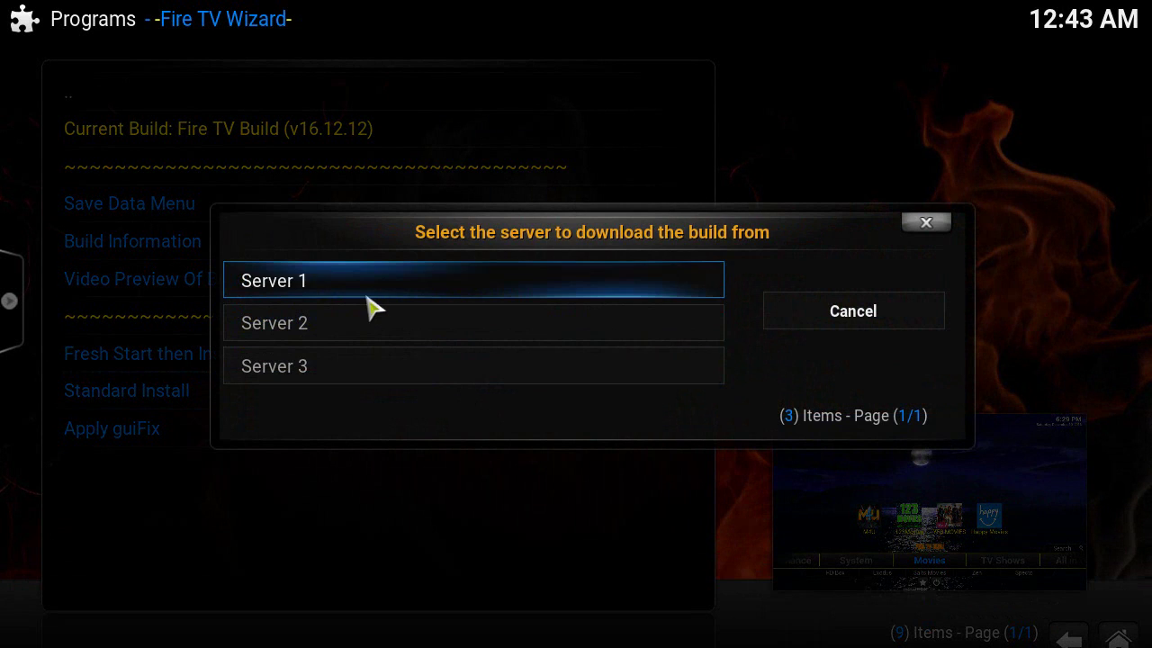
click(360, 333)
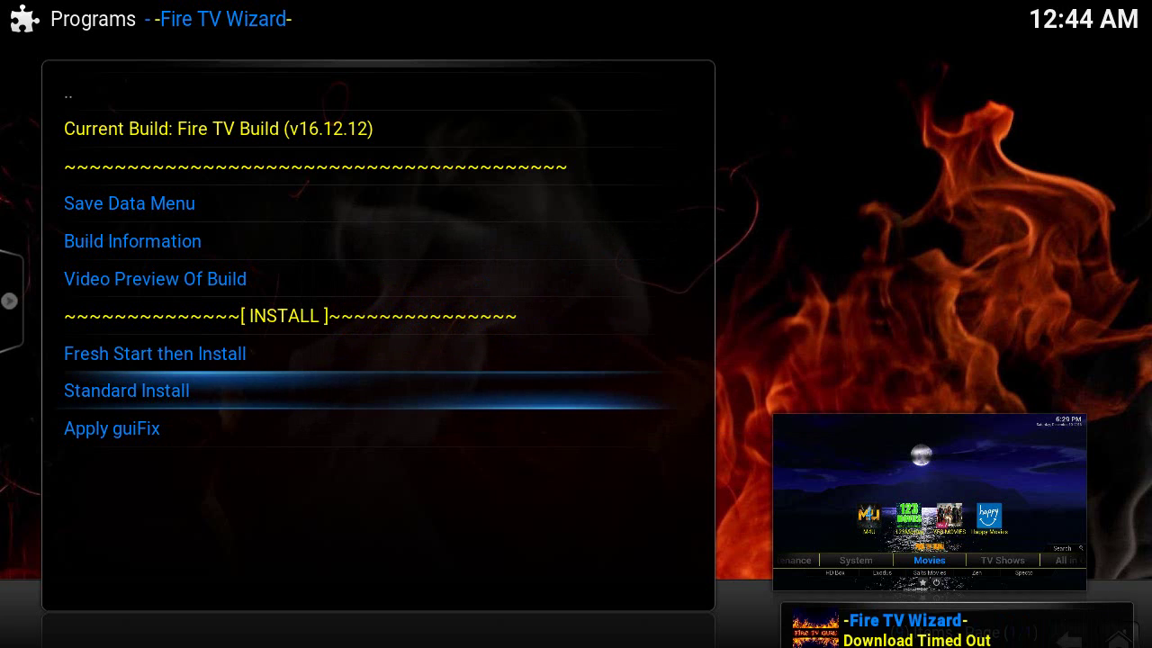
- Choose Standard Install for Fire TV Build v16.12.12 and confirm downloading and installing it
click(230, 395)
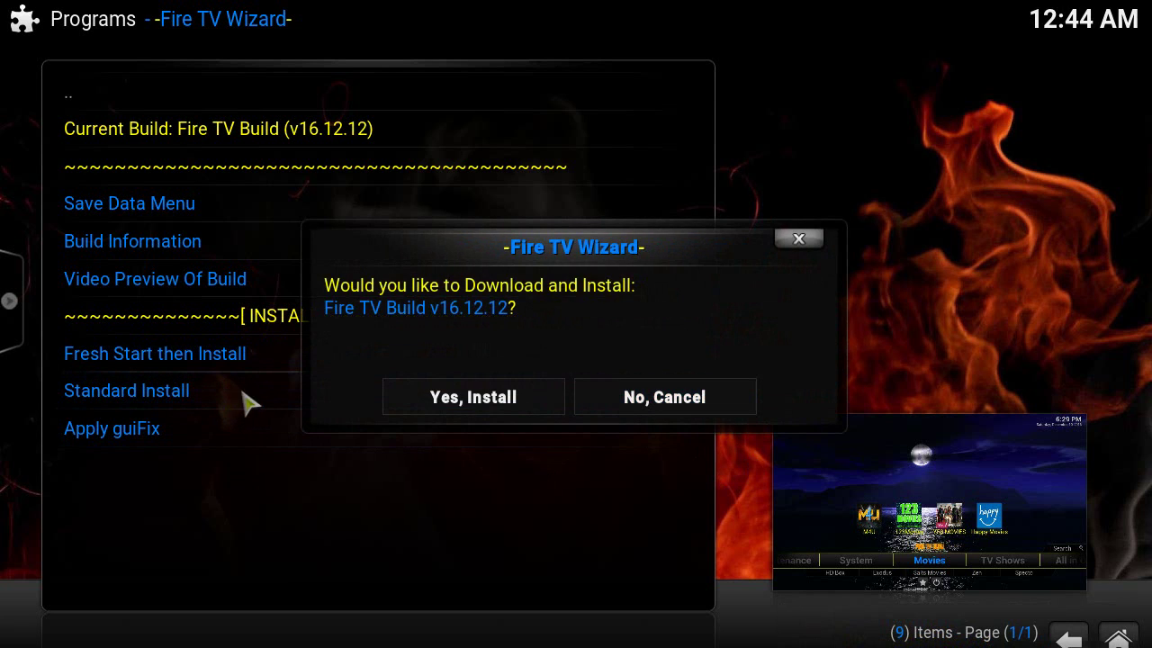
click(459, 399)
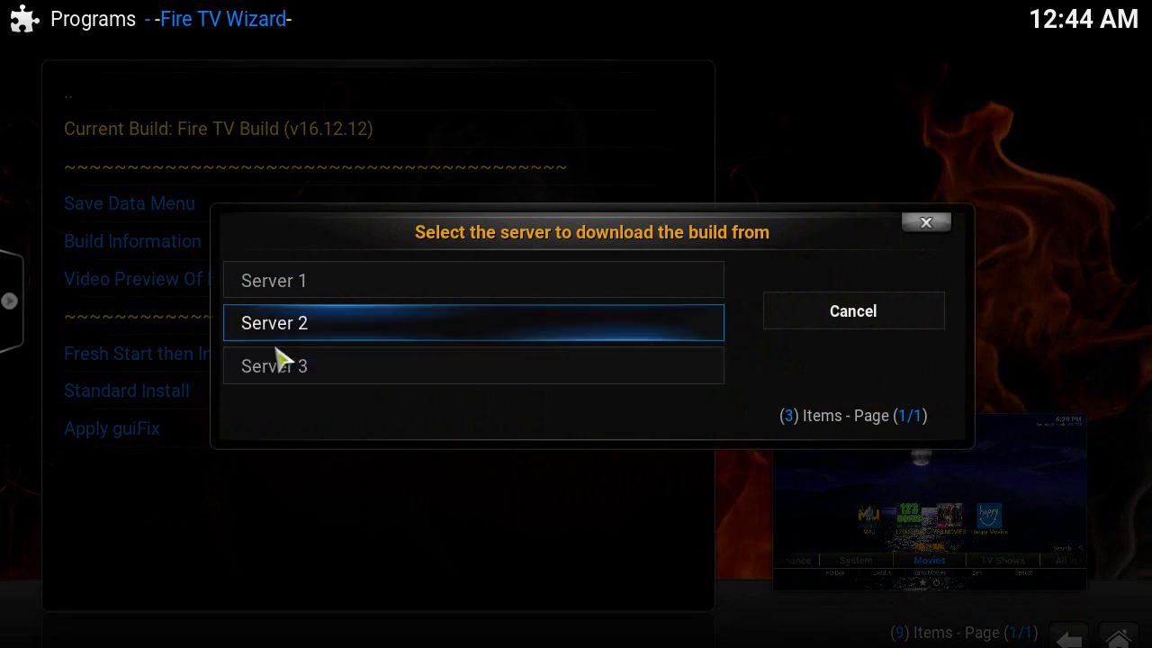